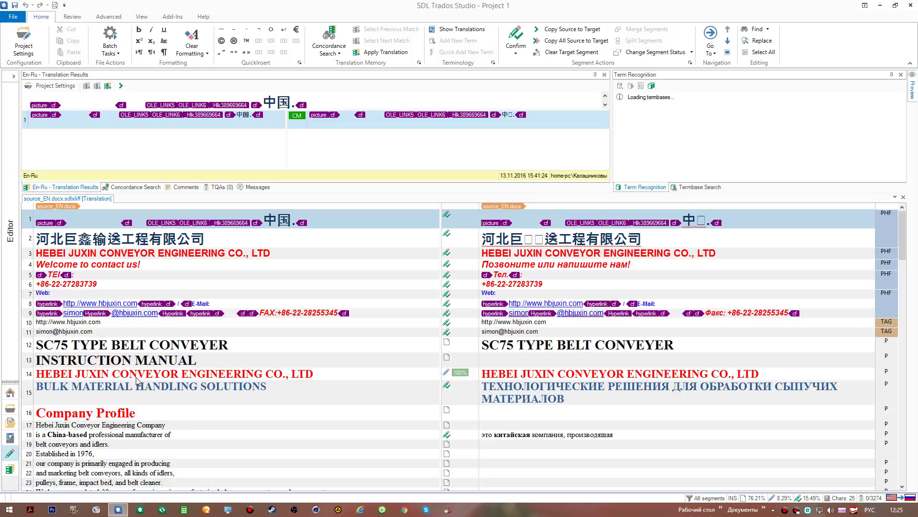
- Start a new AutoSuggest dictionary from the Welcome page
{"action": "left_click", "coordinate": [11, 470]}
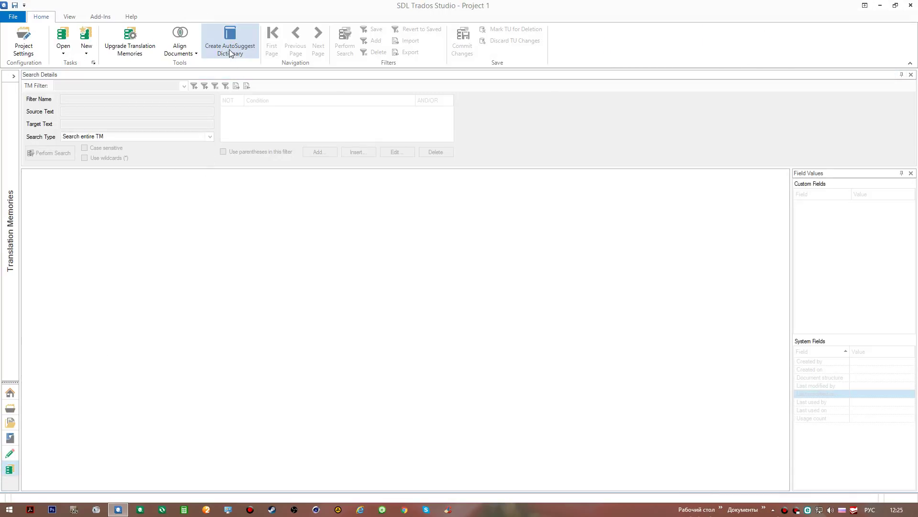
{"action": "left_click", "coordinate": [10, 392]}
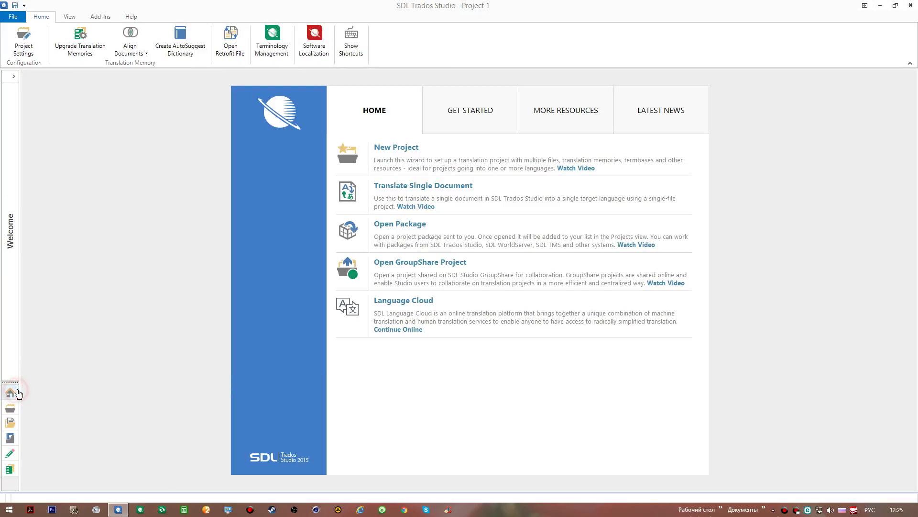
{"action": "left_click", "coordinate": [186, 52]}
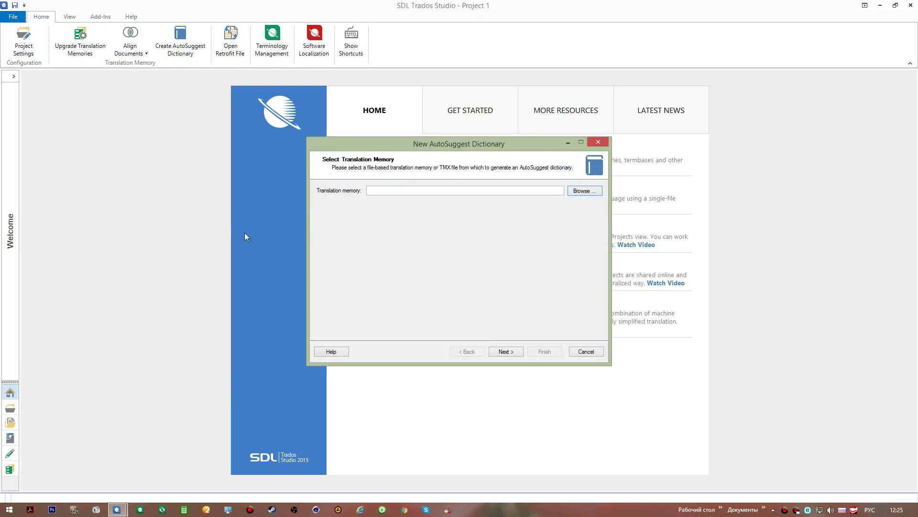
- Choose the Ru-En translation memory from Desktop > Training Course > sample files > for AutoSuggest as the source
{"action": "left_click", "coordinate": [585, 190]}
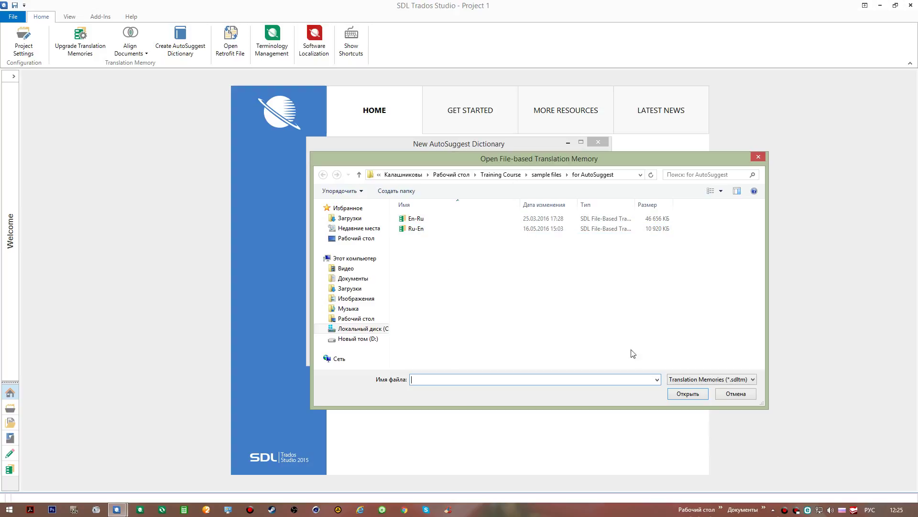
{"action": "left_click", "coordinate": [738, 380]}
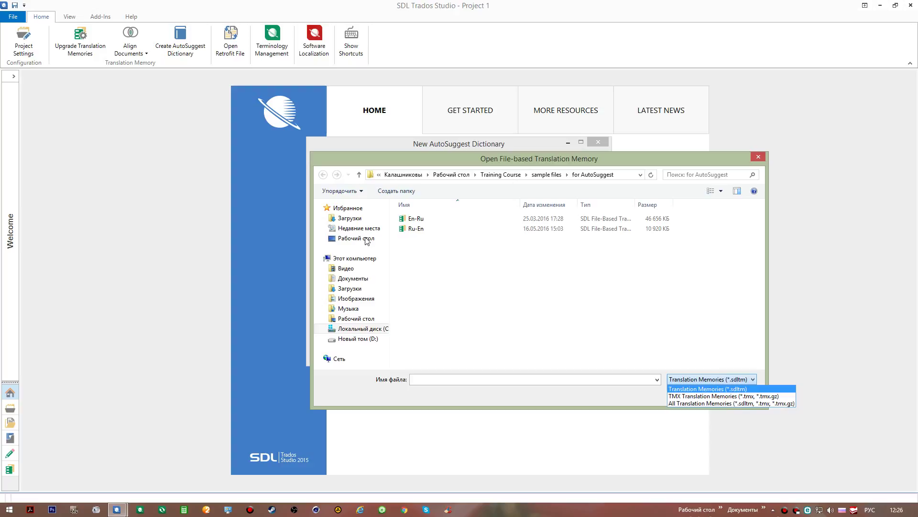
{"action": "left_click", "coordinate": [359, 240]}
{"action": "left_click", "coordinate": [360, 241]}
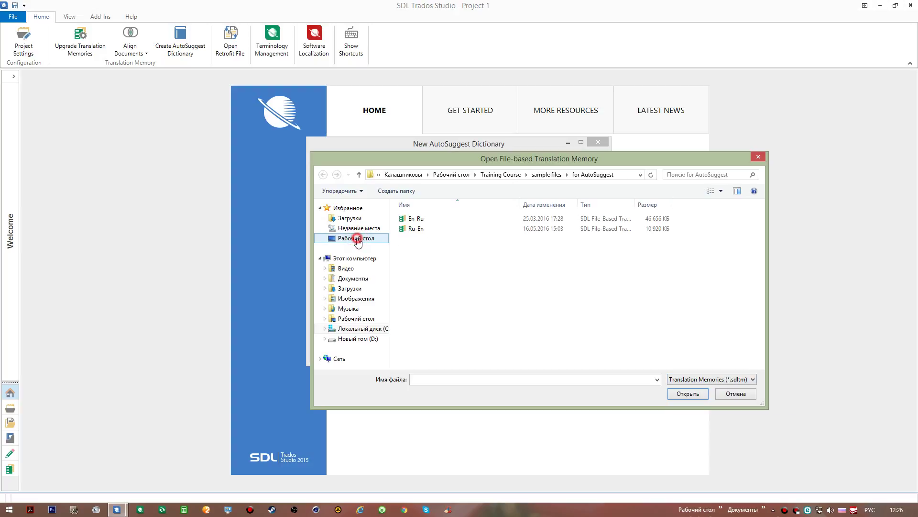
{"action": "double_click", "coordinate": [533, 242]}
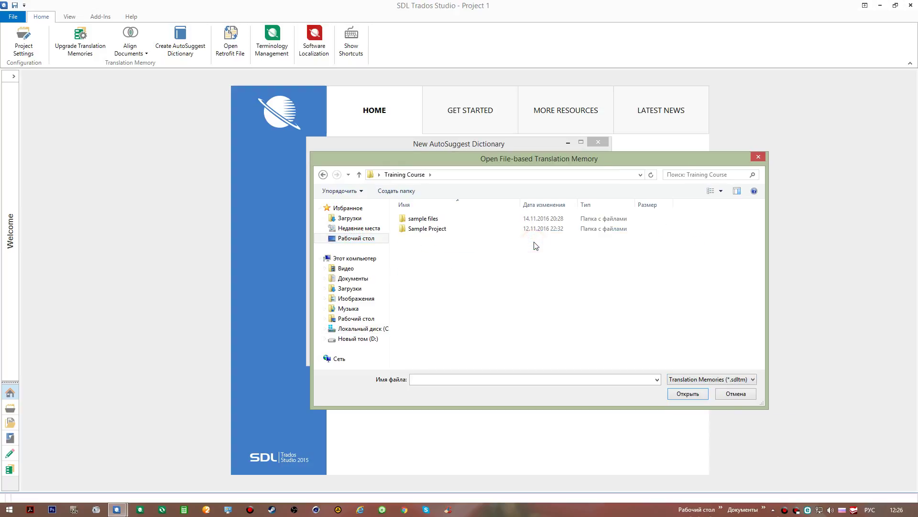
{"action": "double_click", "coordinate": [453, 218]}
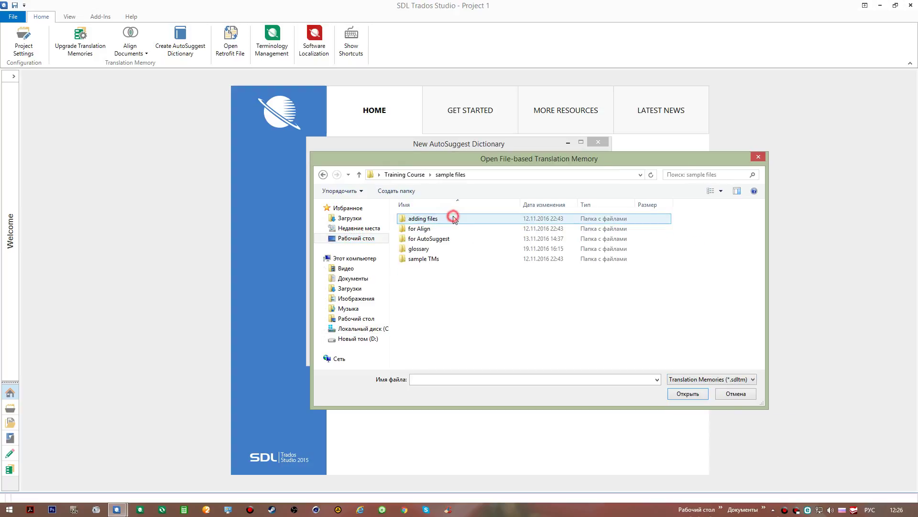
{"action": "double_click", "coordinate": [459, 242]}
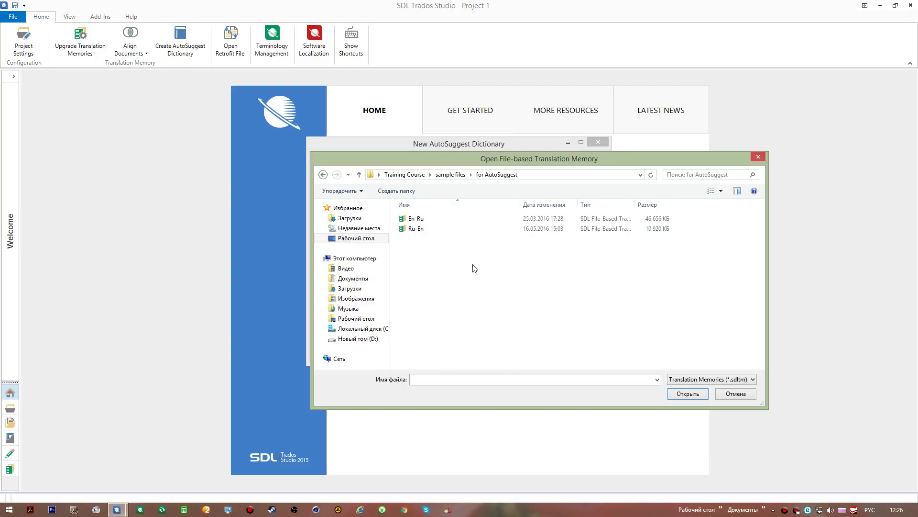
{"action": "double_click", "coordinate": [424, 229]}
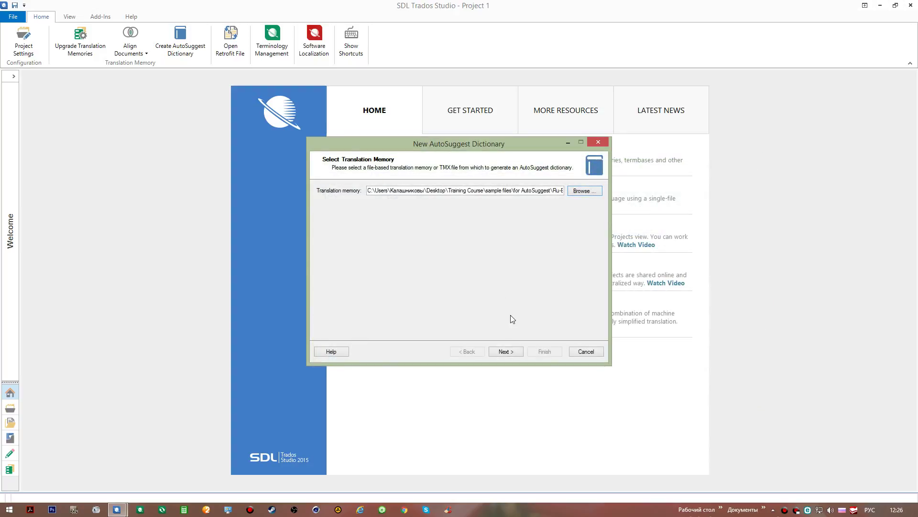
{"action": "left_click", "coordinate": [502, 350]}
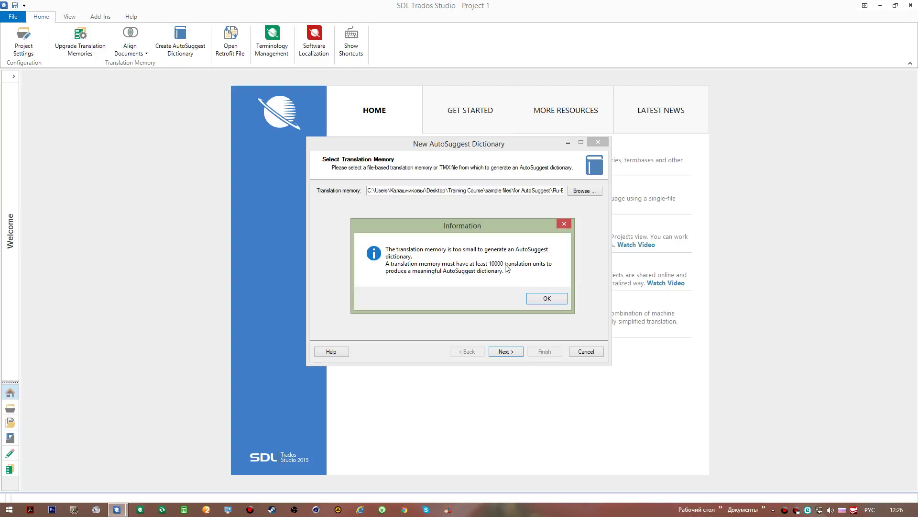
{"action": "left_click", "coordinate": [548, 299]}
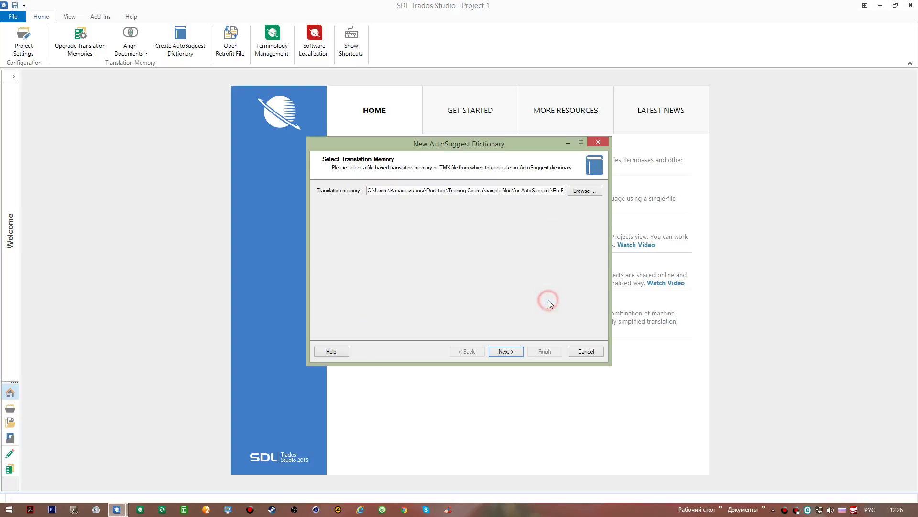
- Switch the source to the En-Ru translation memory and keep English (United States) to Russian (Russia)
{"action": "left_click", "coordinate": [597, 189]}
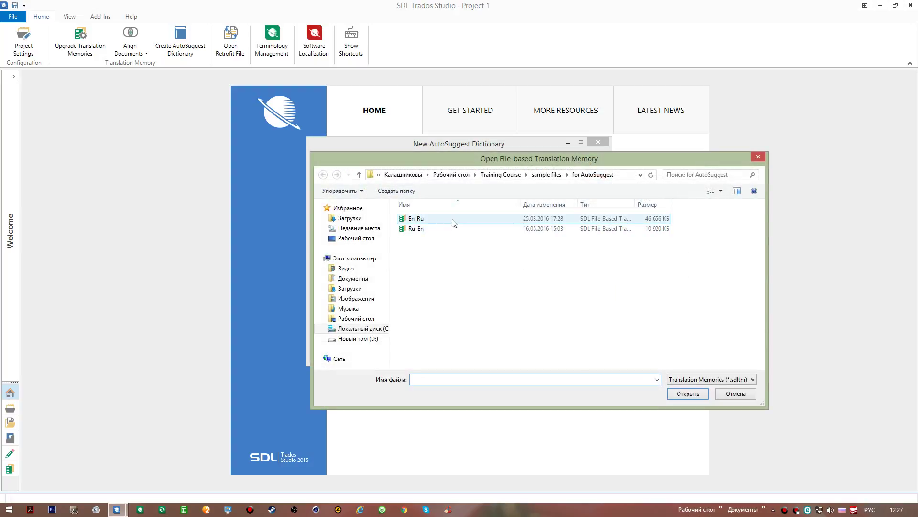
{"action": "double_click", "coordinate": [480, 220]}
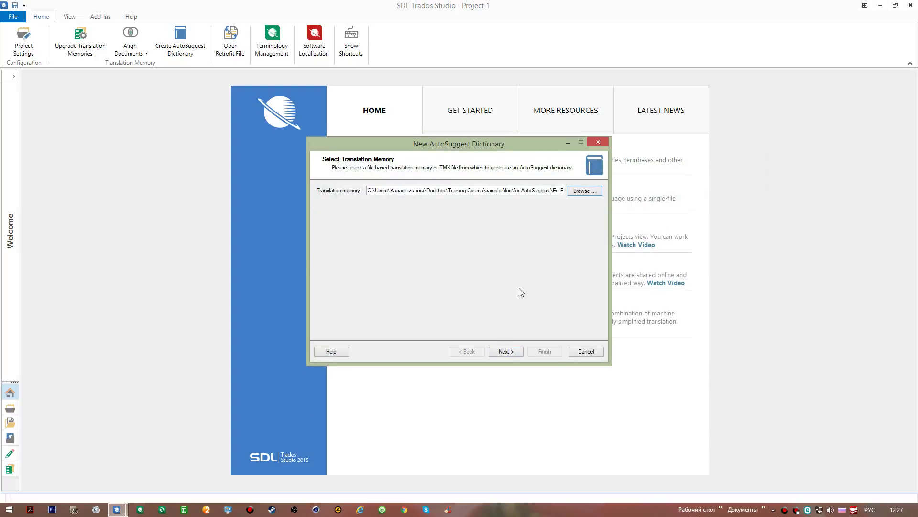
{"action": "left_click", "coordinate": [504, 352]}
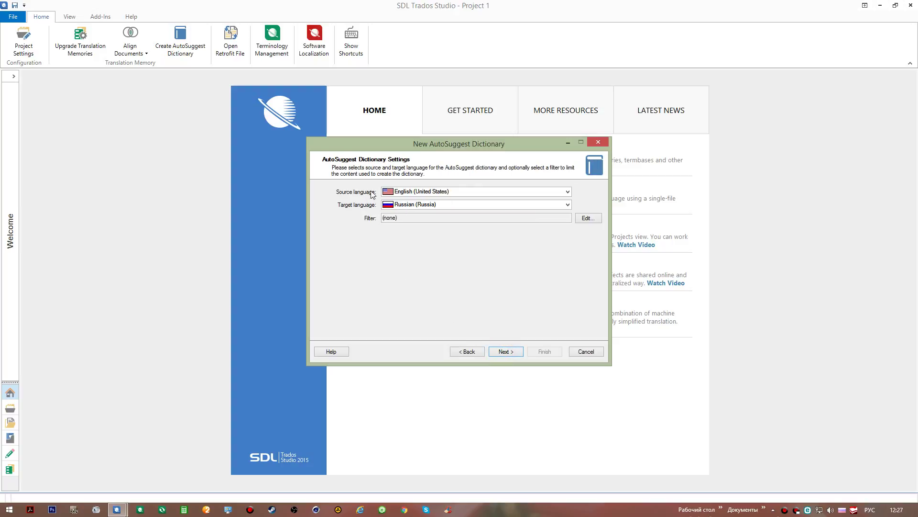
{"action": "left_click", "coordinate": [505, 354]}
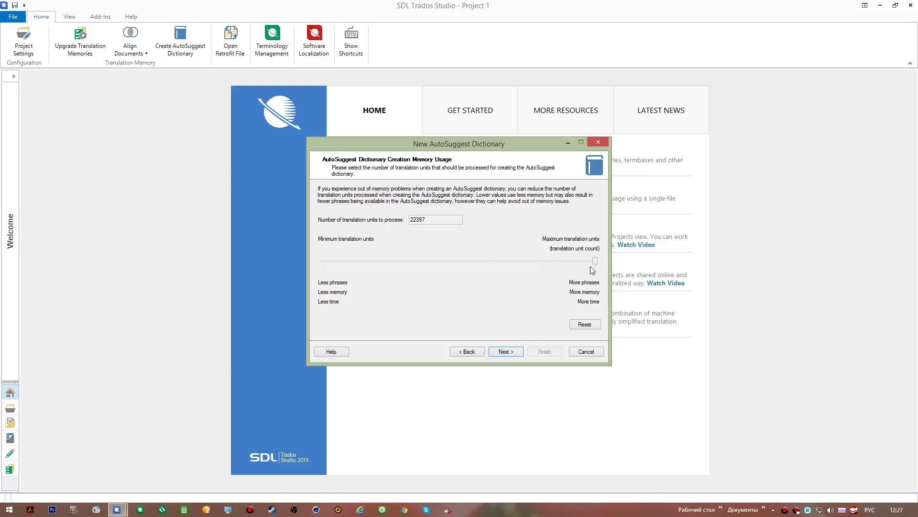
- Lower the translation units slider, restore it to the full 22397, and continue to the location page
{"action": "left_click_drag", "start_coordinate": [595, 261], "coordinate": [543, 268]}
{"action": "left_click_drag", "start_coordinate": [545, 261], "coordinate": [600, 264]}
{"action": "left_click", "coordinate": [508, 352]}
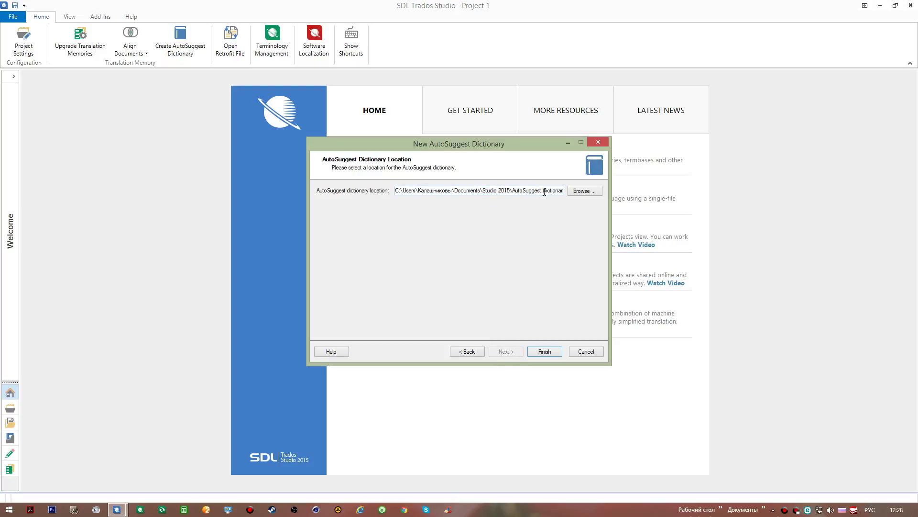
- Check the Documents\Studio 2015\AutoSuggest Dictionaries folder in Explorer, then generate the dictionary and close the wizard
{"action": "left_click", "coordinate": [765, 508]}
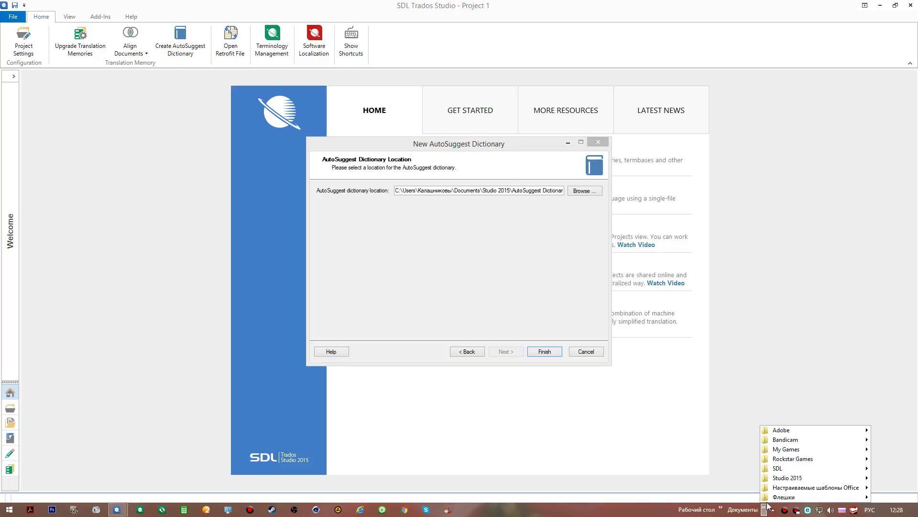
{"action": "left_click", "coordinate": [777, 477]}
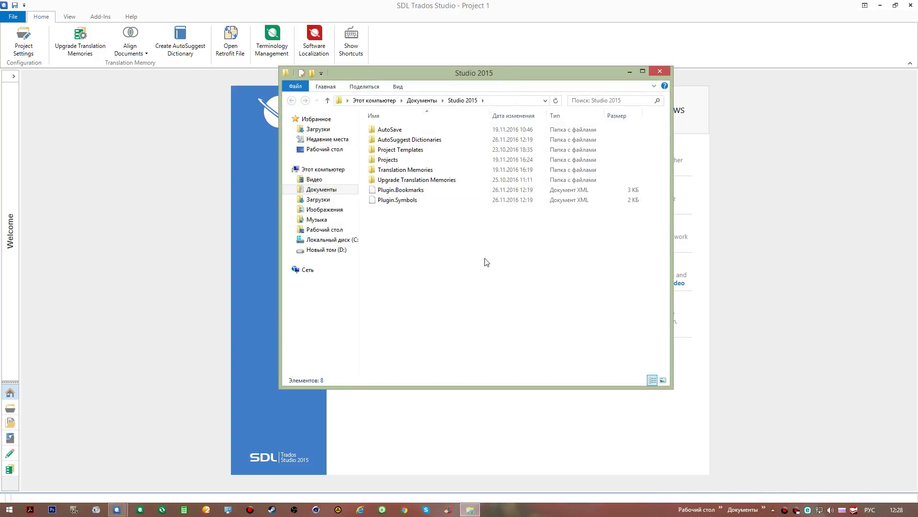
{"action": "left_click", "coordinate": [437, 139]}
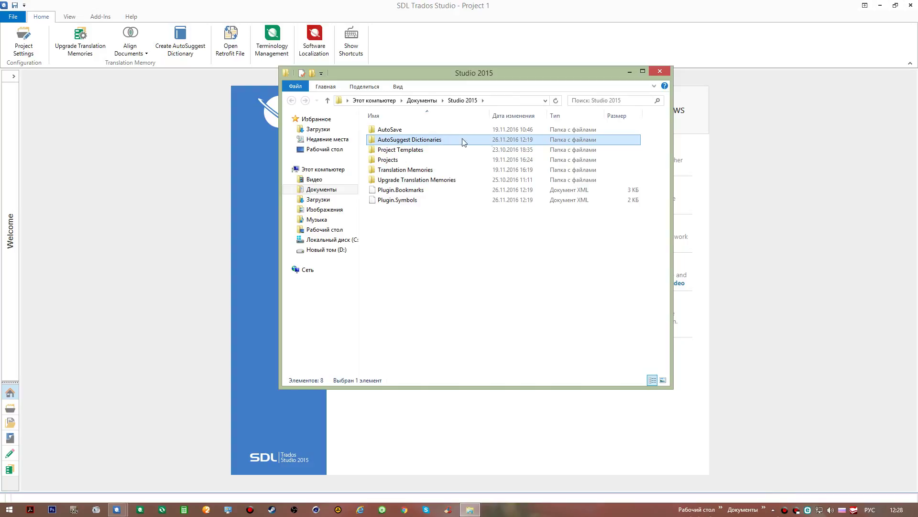
{"action": "left_click", "coordinate": [660, 71]}
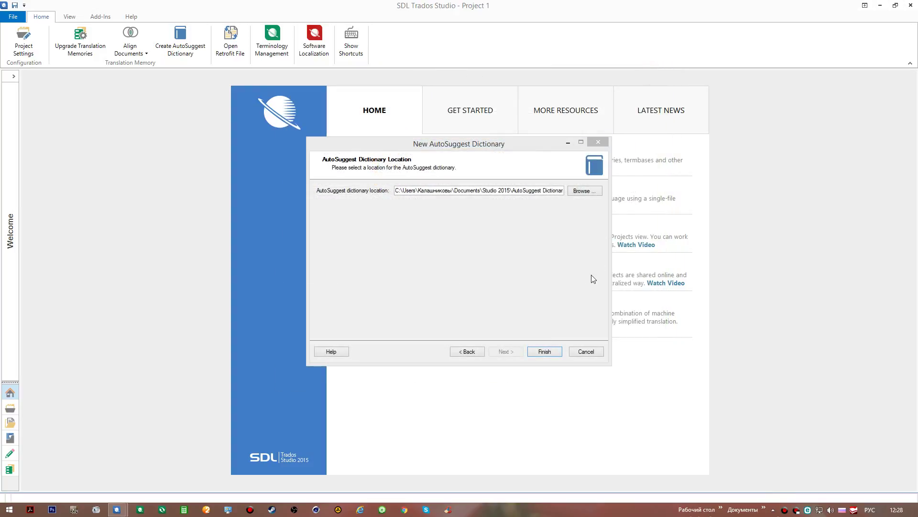
{"action": "left_click", "coordinate": [545, 352]}
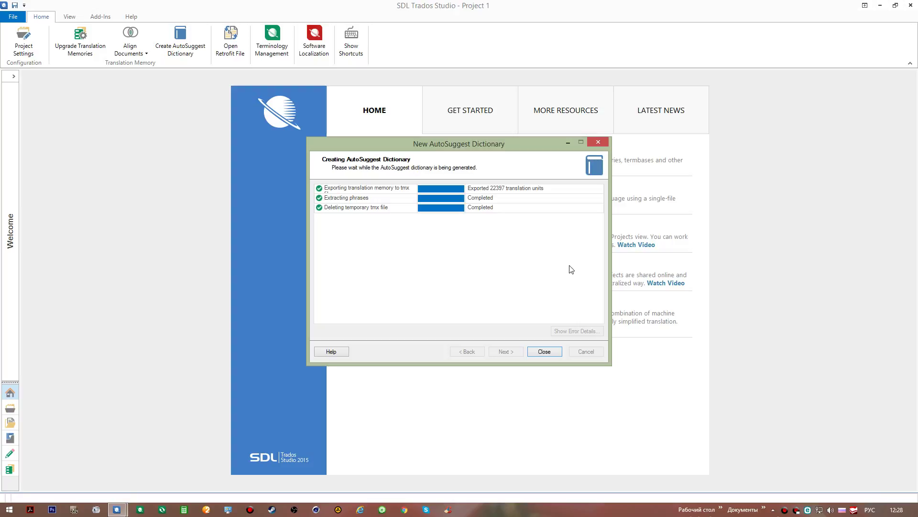
{"action": "left_click", "coordinate": [545, 352]}
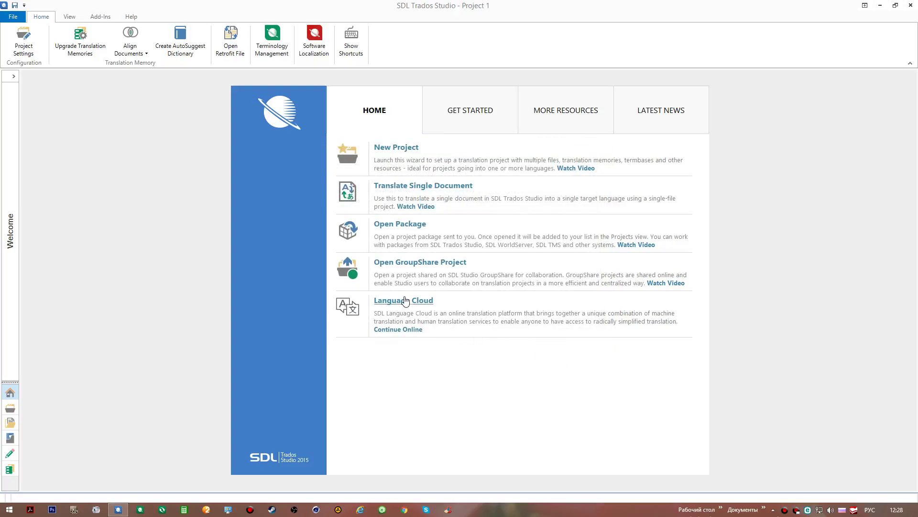
- Return to the translation document and look through the Studio 2015 folders for the new dictionary
{"action": "left_click", "coordinate": [9, 453]}
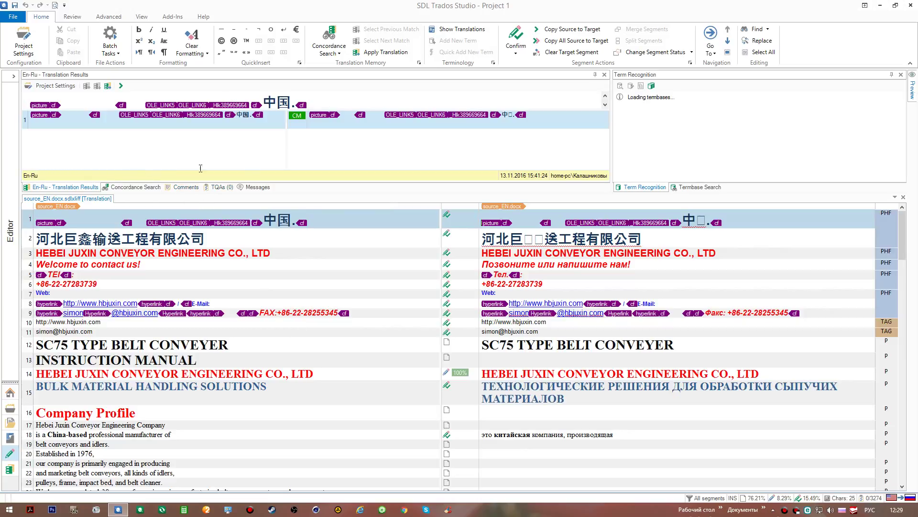
{"action": "mouse_move", "coordinate": [276, 176]}
{"action": "left_click", "coordinate": [764, 509]}
{"action": "mouse_move", "coordinate": [777, 478]}
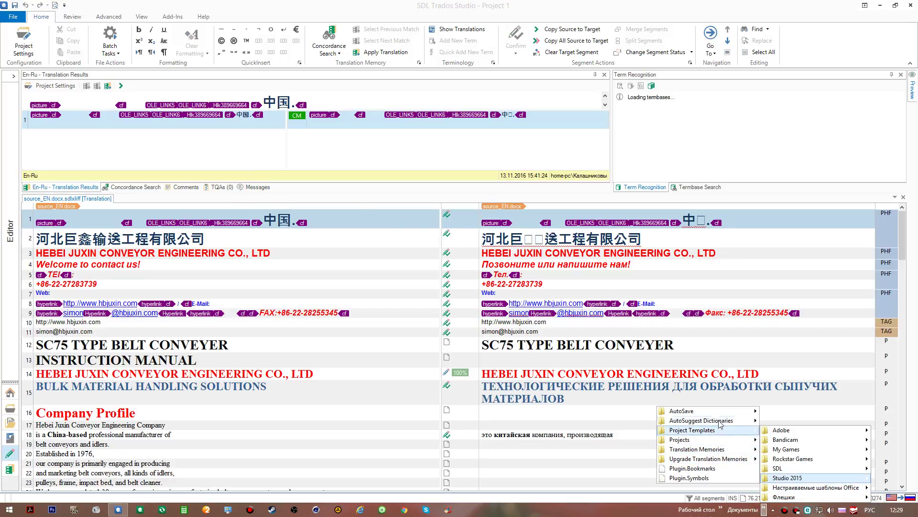
{"action": "mouse_move", "coordinate": [703, 421]}
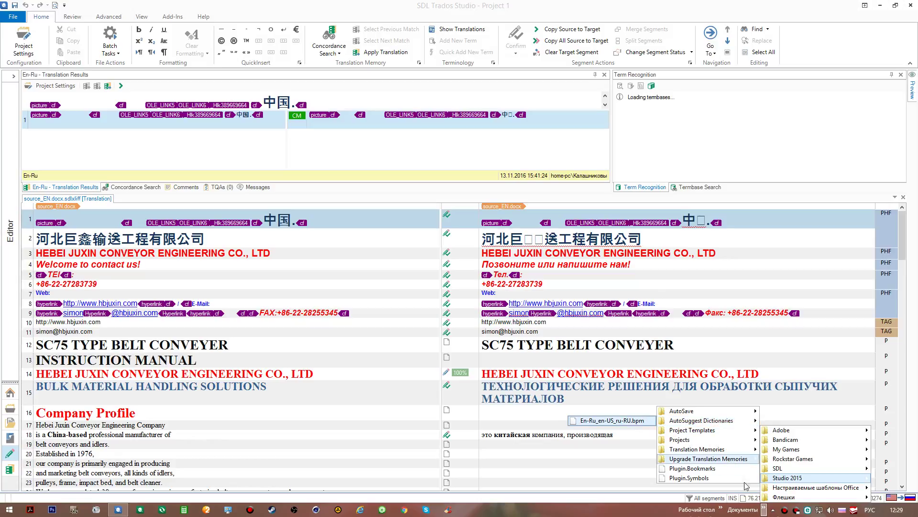
{"action": "left_click", "coordinate": [764, 508]}
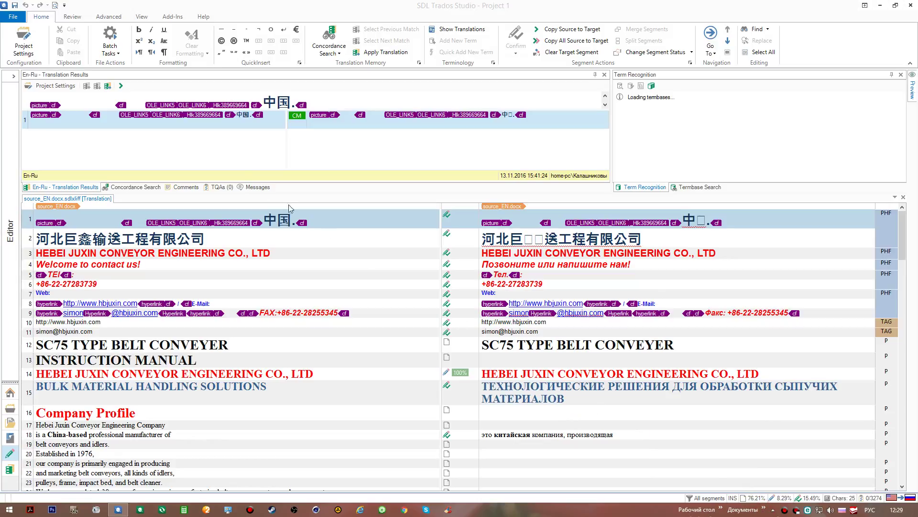
- Add En-Ru_en-US_ru-RU.bpm to the English (United States)->Russian (Russia) AutoSuggest Dictionaries in Project Settings
{"action": "left_click", "coordinate": [24, 43]}
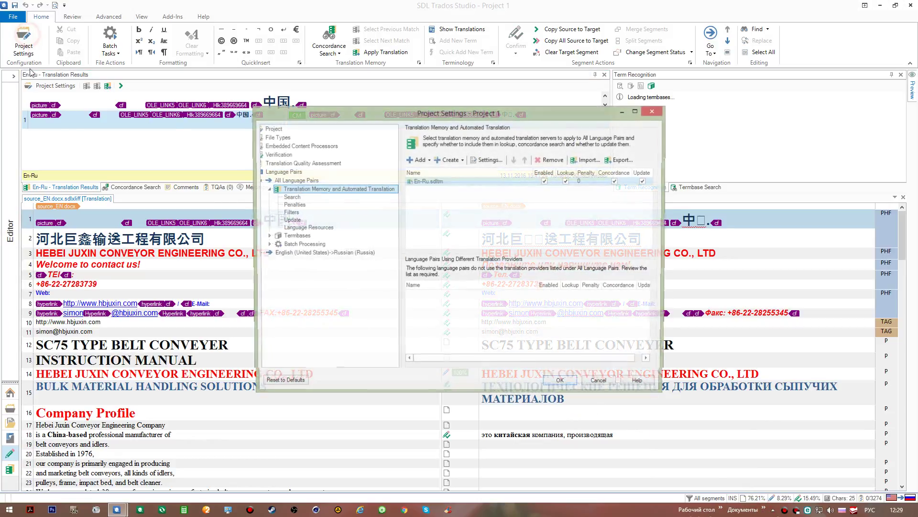
{"action": "left_click", "coordinate": [304, 253]}
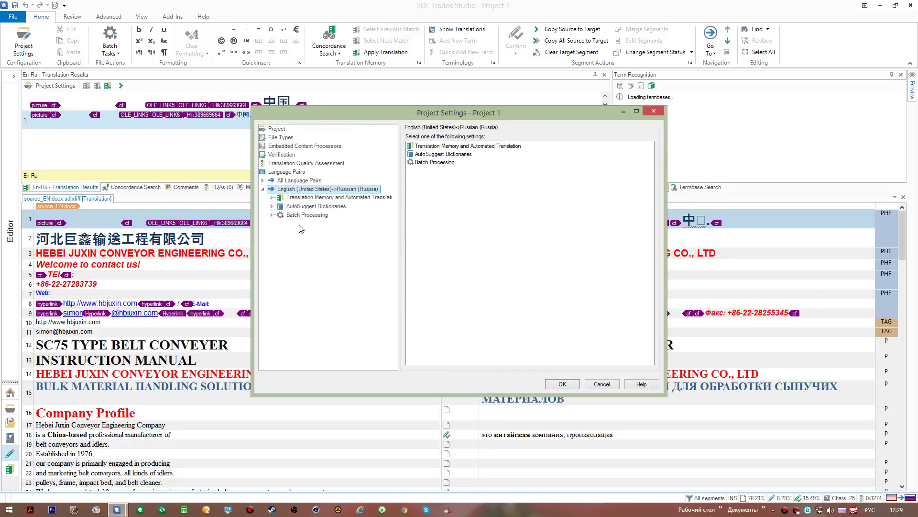
{"action": "left_click", "coordinate": [300, 206]}
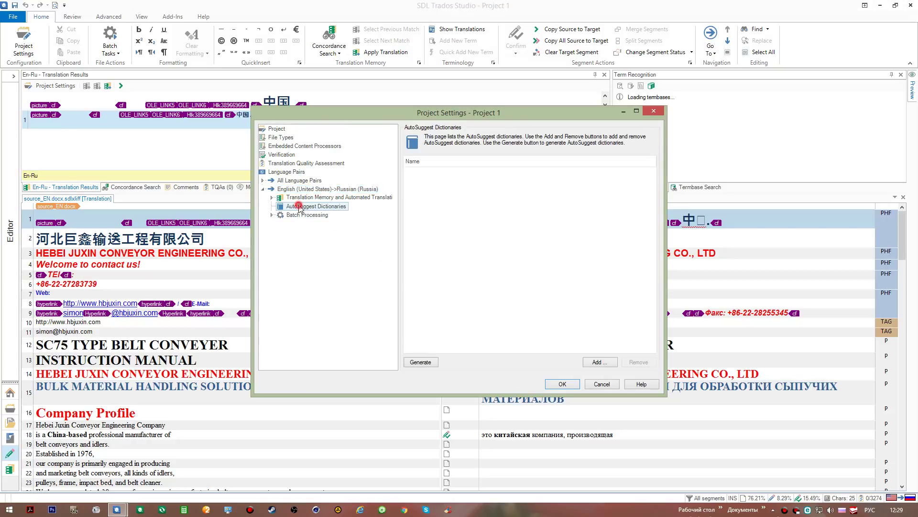
{"action": "left_click", "coordinate": [600, 362]}
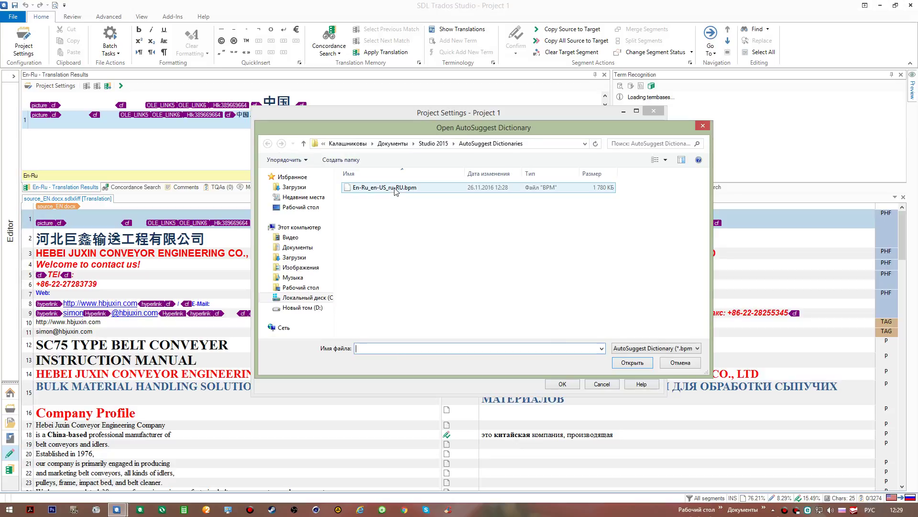
{"action": "double_click", "coordinate": [395, 188]}
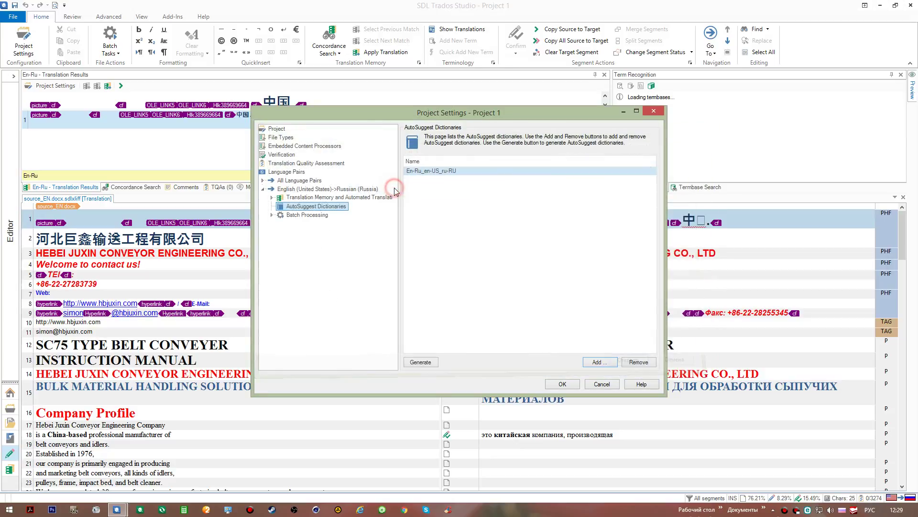
{"action": "left_click", "coordinate": [564, 384]}
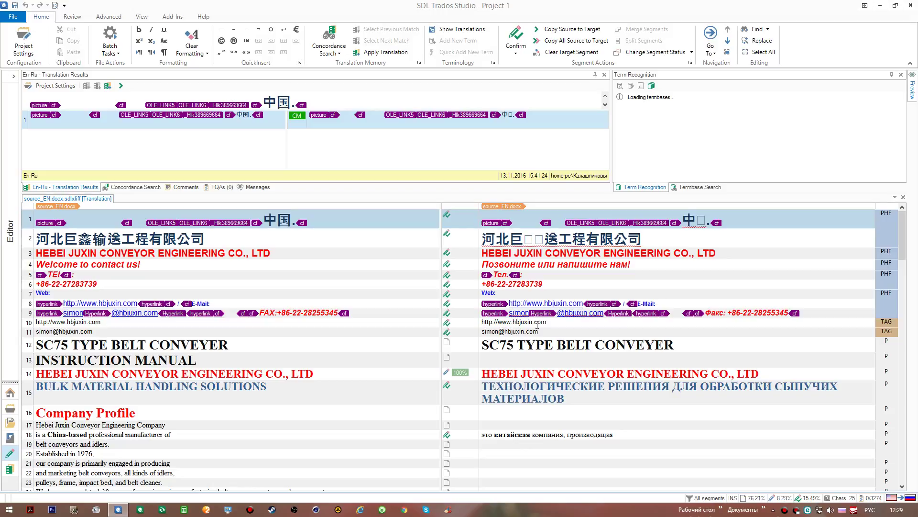
- Translate segment 19 as «ленточные конвейеры и поддерживающие ролики.» using the plural AutoSuggest entry, and confirm it
{"action": "scroll", "coordinate": [437, 410], "scroll_direction": "down", "scroll_amount": 1}
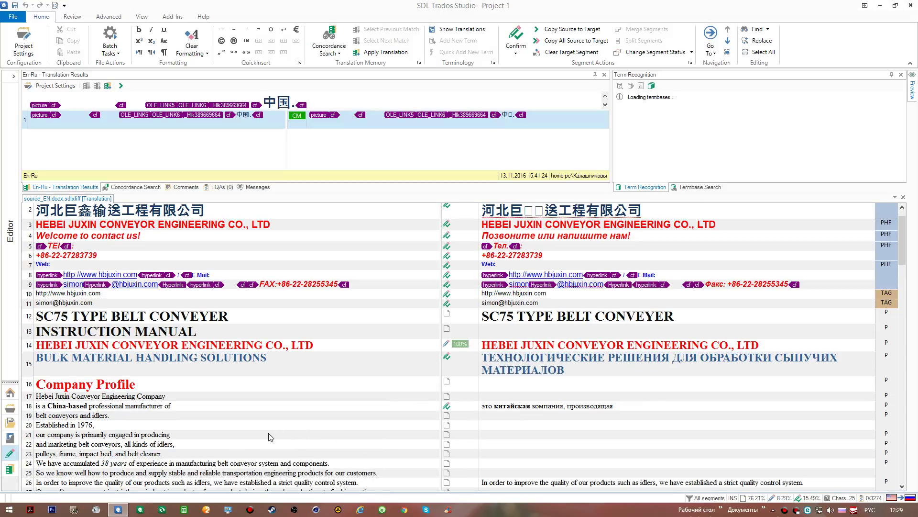
{"action": "left_click", "coordinate": [495, 417]}
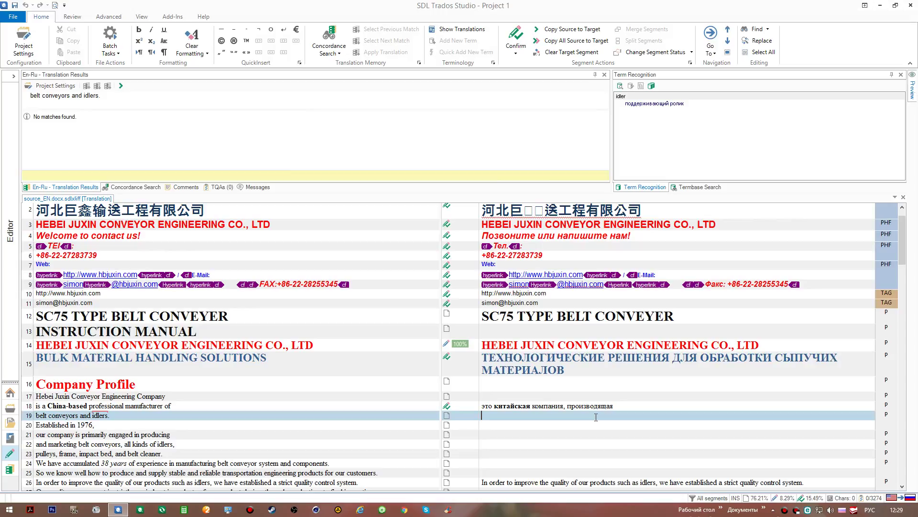
{"action": "type", "text": "л"}
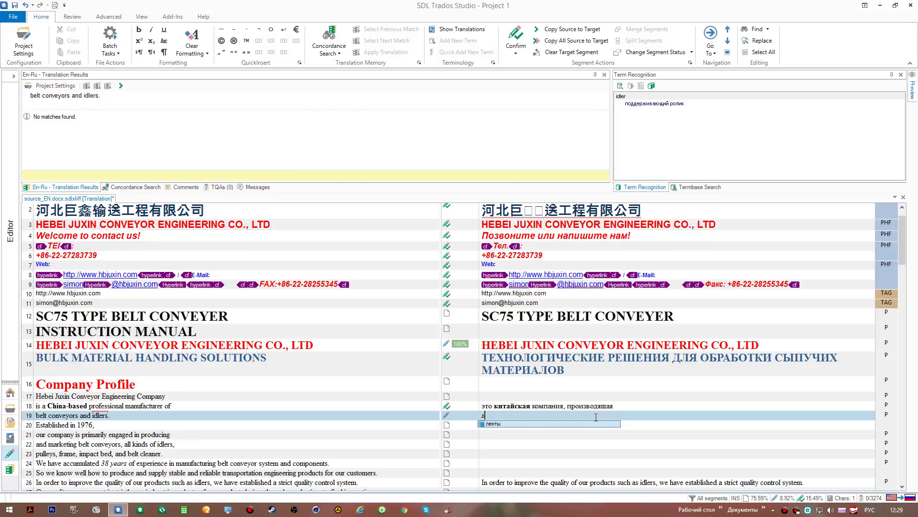
{"action": "type", "text": "енточн"}
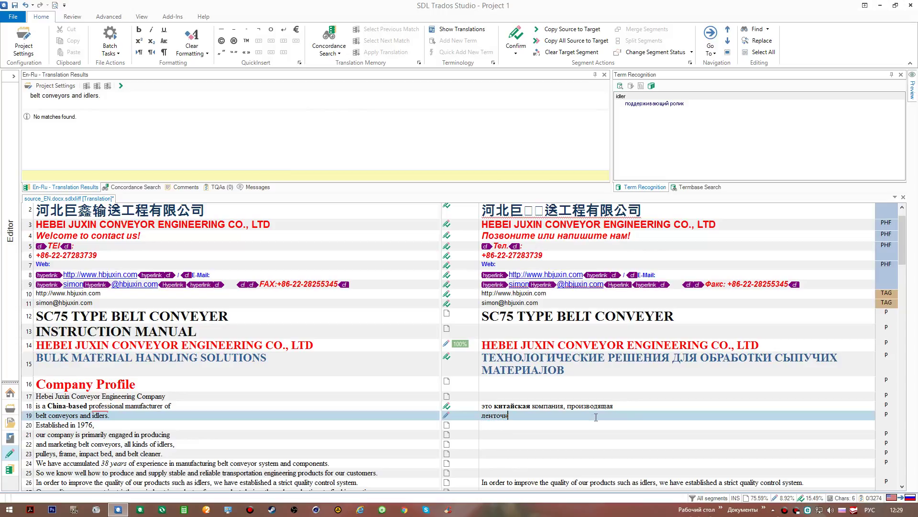
{"action": "type", "text": "ые ко"}
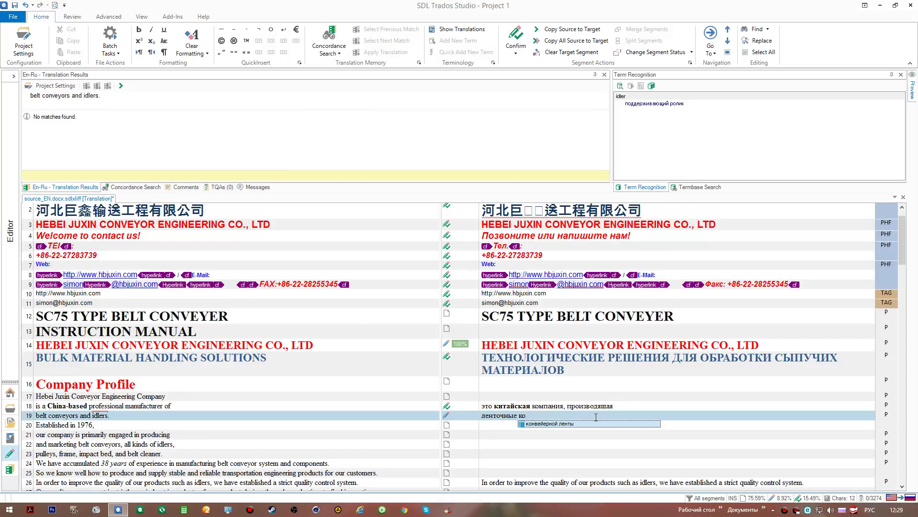
{"action": "type", "text": "нвейеры"}
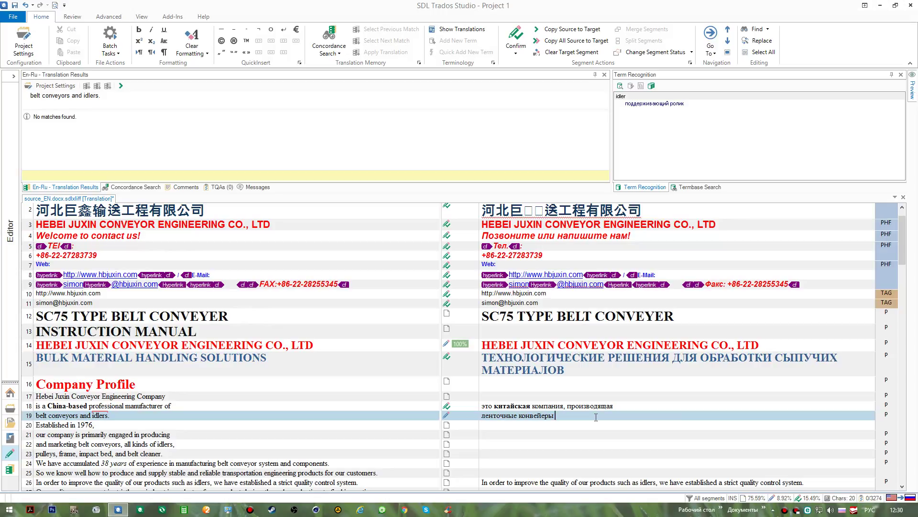
{"action": "type", "text": " и п"}
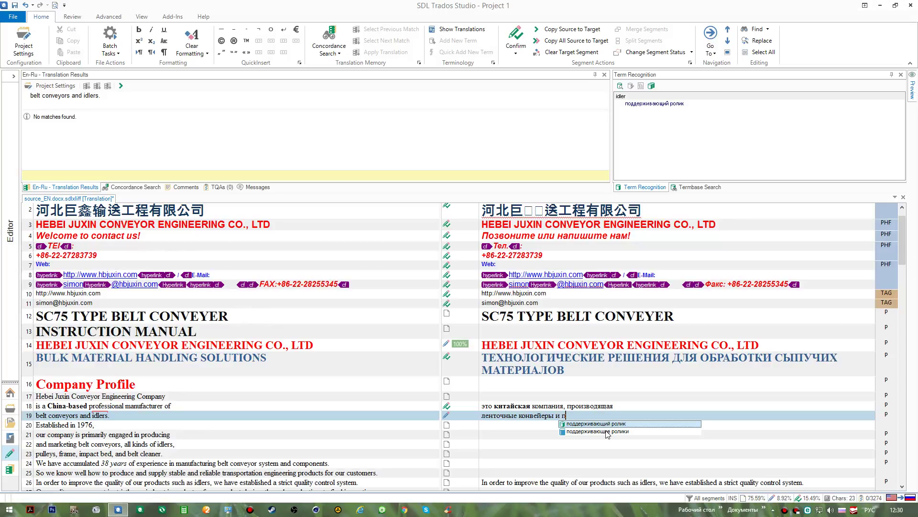
{"action": "key", "text": "Down"}
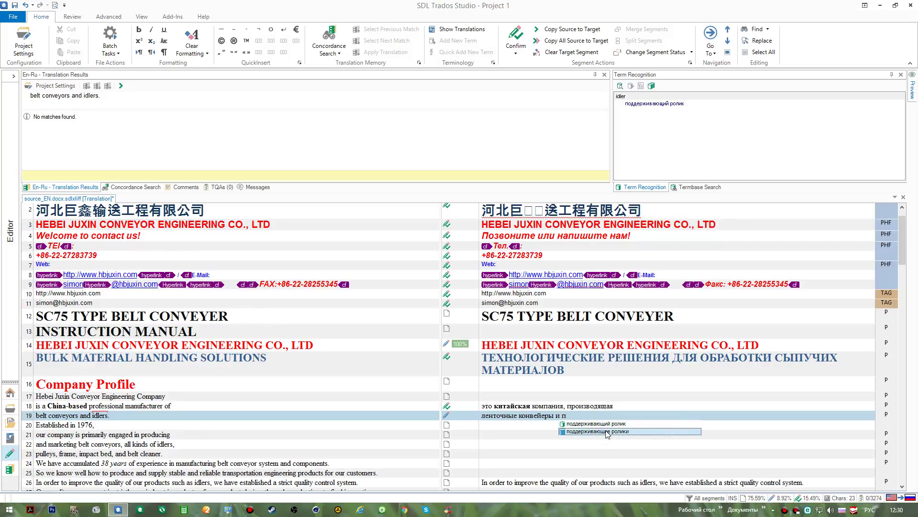
{"action": "left_click", "coordinate": [606, 431]}
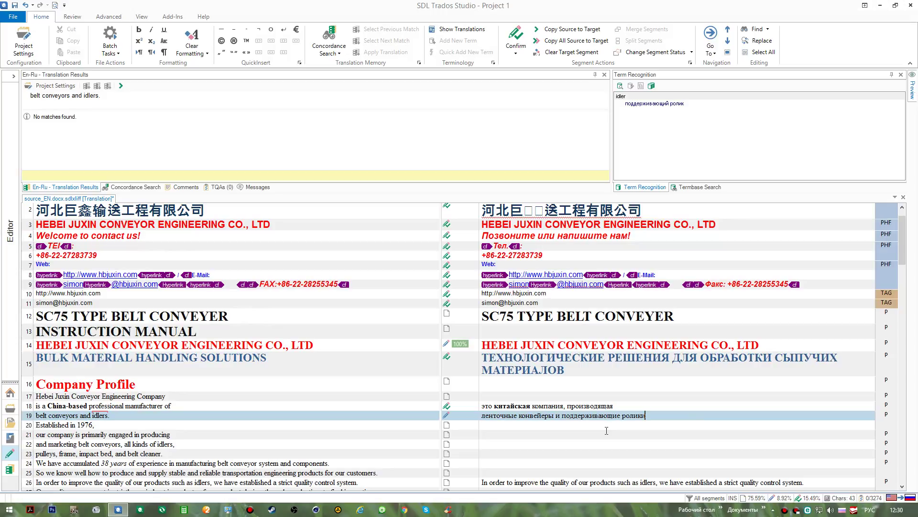
{"action": "type", "text": "."}
{"action": "key", "text": "ctrl+Return"}
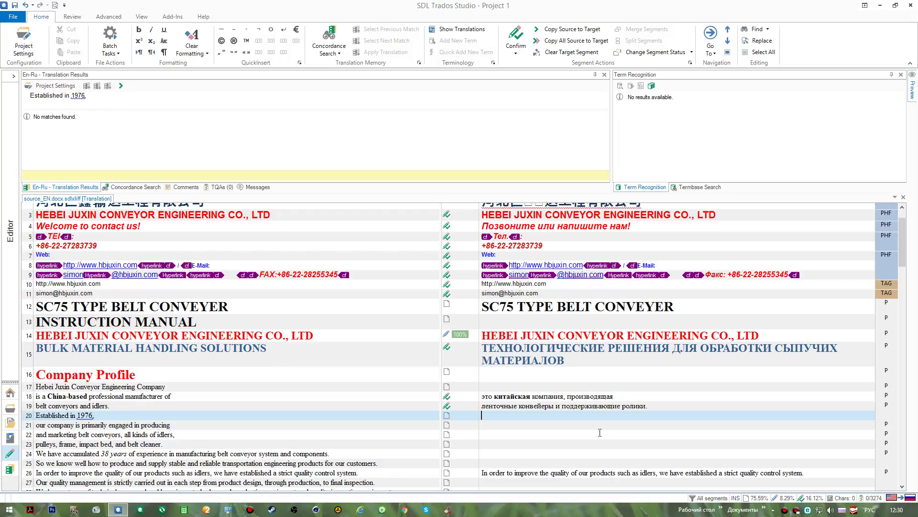
{"action": "scroll", "coordinate": [600, 432], "scroll_direction": "down", "scroll_amount": 1}
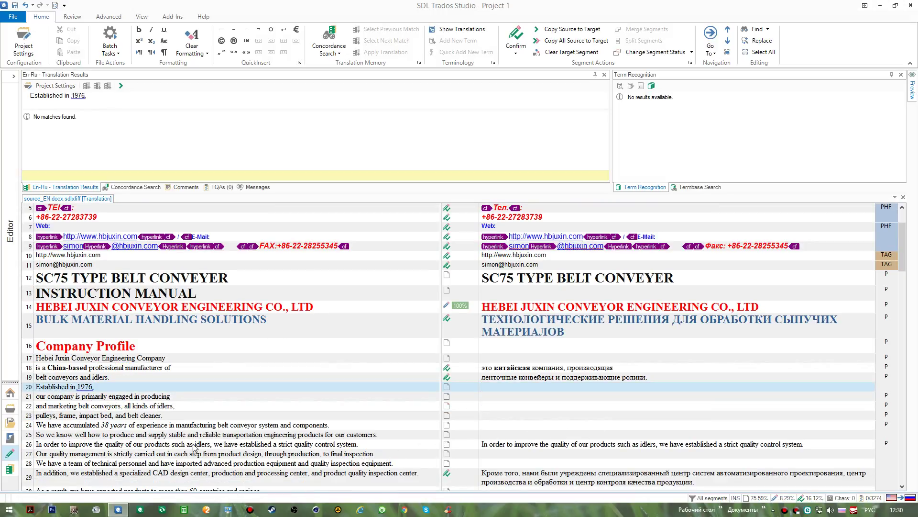
- Clear segment 26 and type «В целях повышения качества таких наименований продукции» using AutoSuggest completions
{"action": "left_click", "coordinate": [485, 445]}
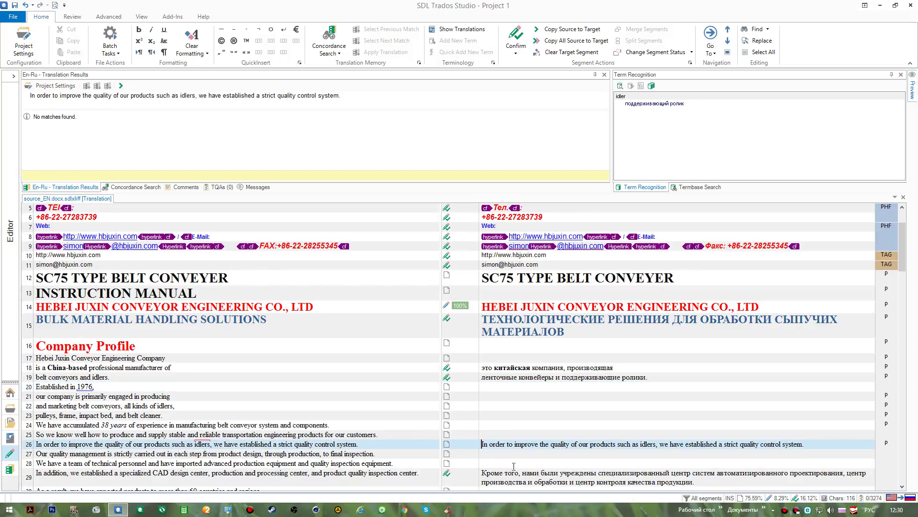
{"action": "key", "text": "alt+Delete"}
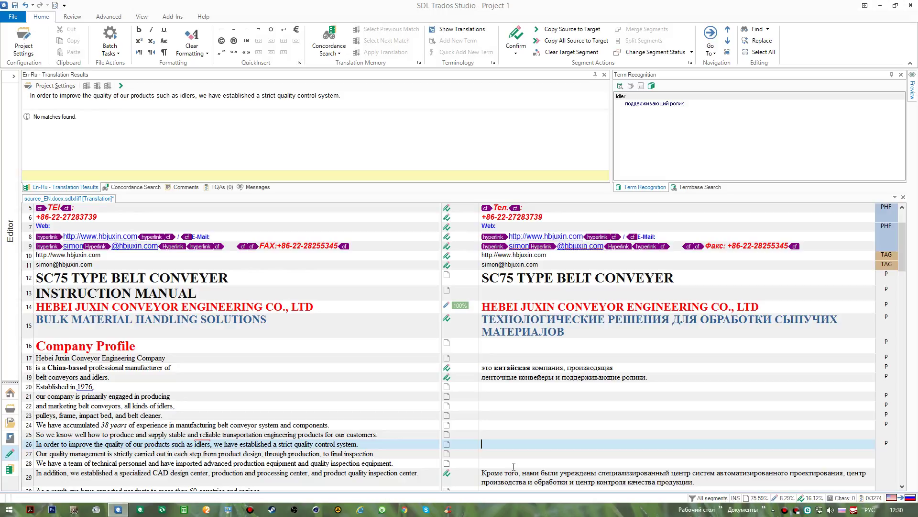
{"action": "type", "text": "В"}
{"action": "key", "text": "Escape"}
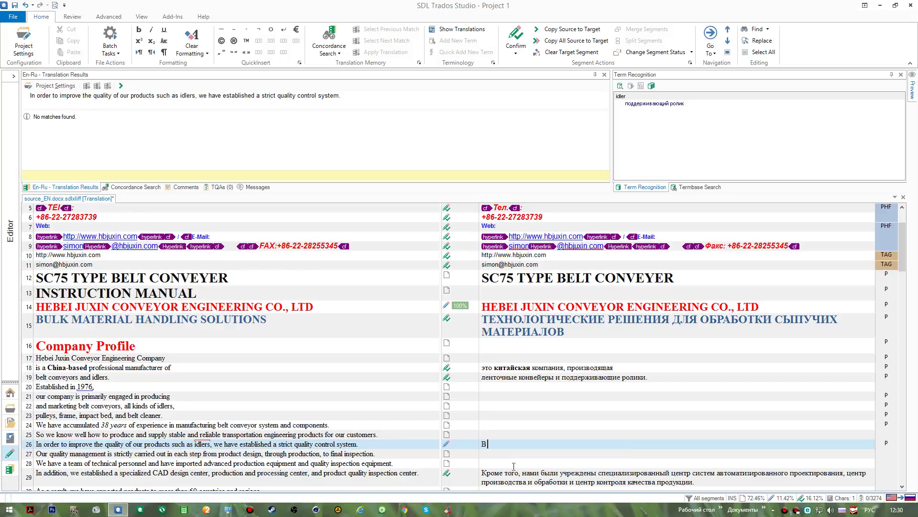
{"action": "type", "text": "целях по"}
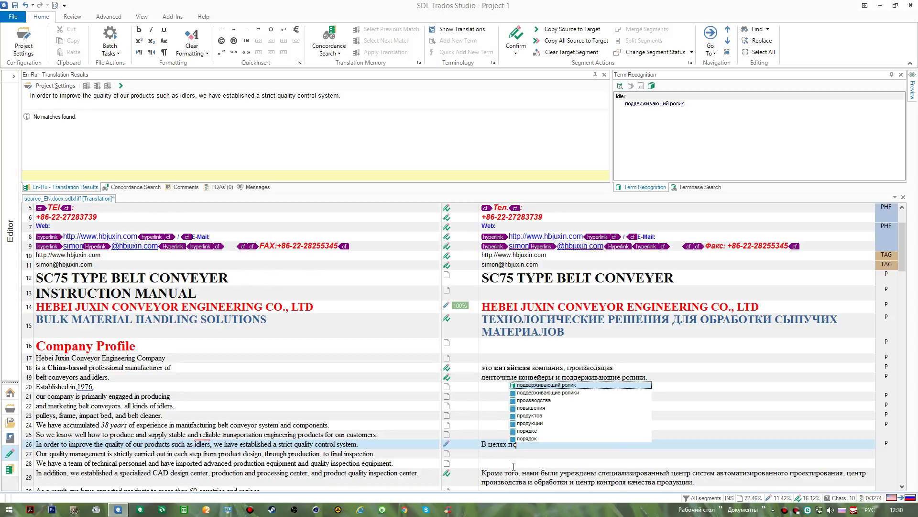
{"action": "key", "text": "Down"}
{"action": "key", "text": "Down"}
{"action": "key", "text": "Down"}
{"action": "key", "text": "Return"}
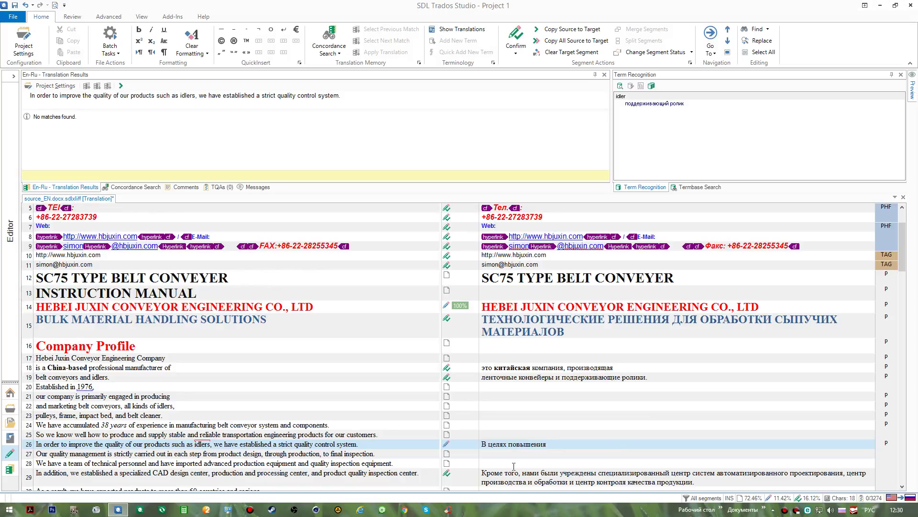
{"action": "type", "text": "каче"}
{"action": "key", "text": "Down"}
{"action": "key", "text": "Down"}
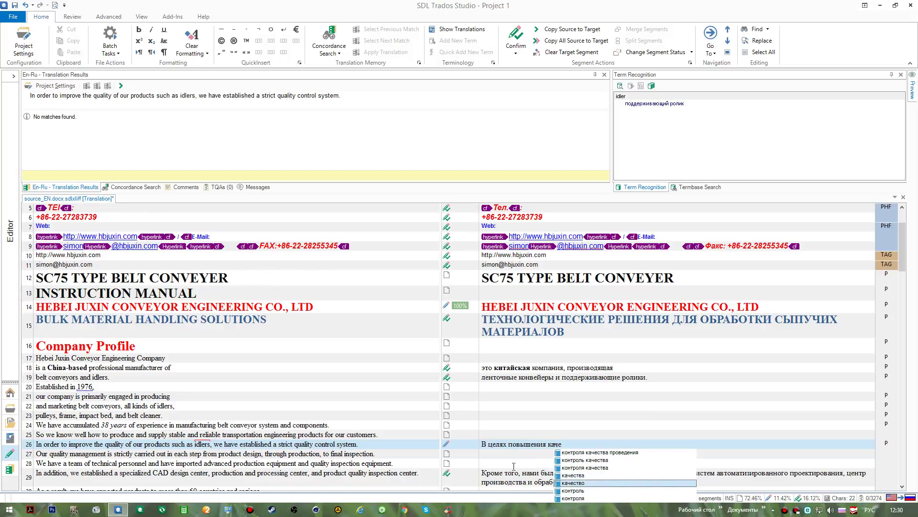
{"action": "key", "text": "Return"}
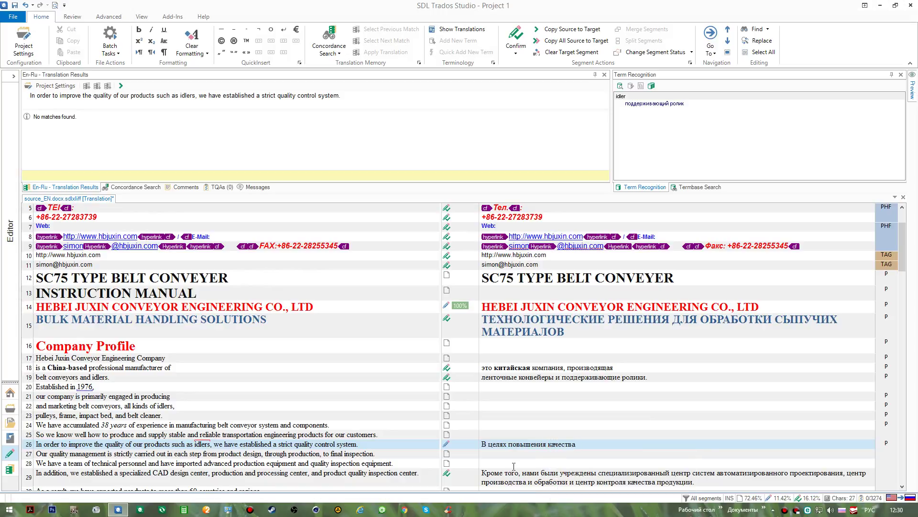
{"action": "type", "text": "таких наименований про"}
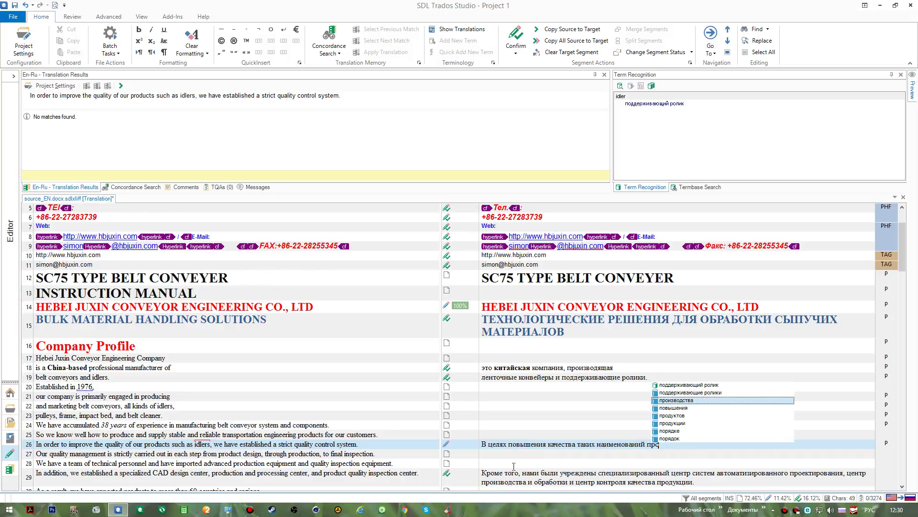
{"action": "key", "text": "Down"}
{"action": "key", "text": "Down"}
{"action": "key", "text": "Down"}
{"action": "key", "text": "Return"}
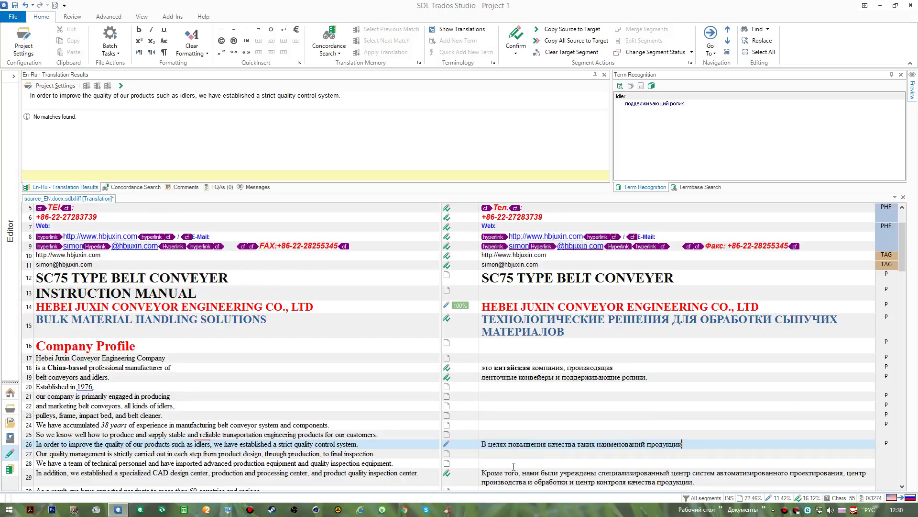
- Finish with «, как поддерживающие ролики, нами была введена система строгого контроля качества.» and confirm the segment
{"action": "type", "text": ", как поддерживающие ролики"}
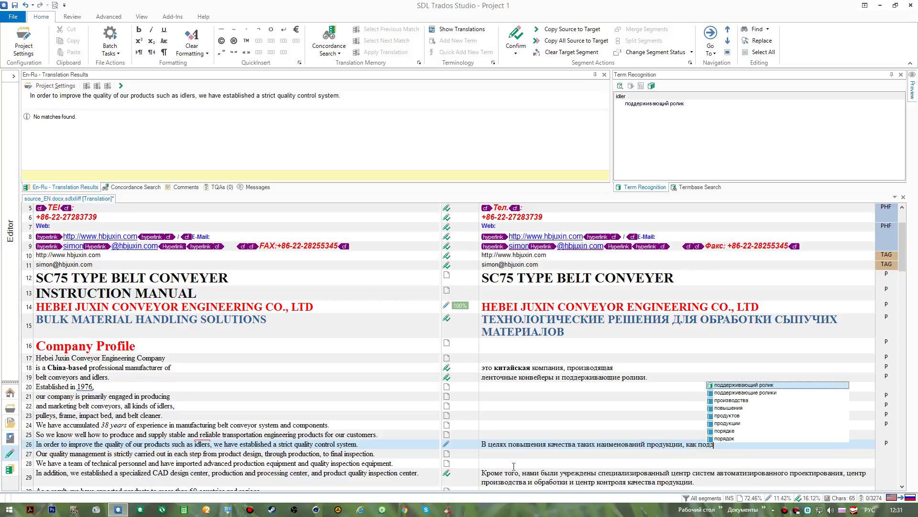
{"action": "key", "text": "Return"}
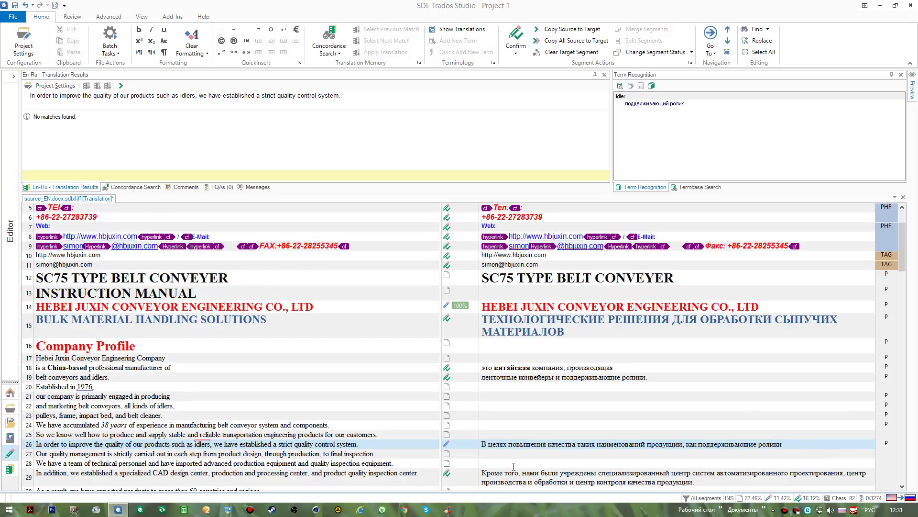
{"action": "type", "text": ", нами была введена си"}
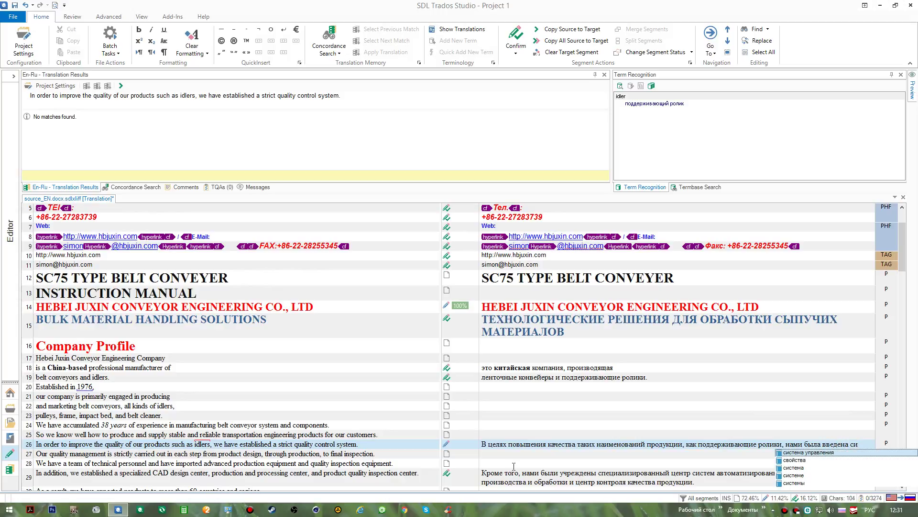
{"action": "key", "text": "Down"}
{"action": "key", "text": "Down"}
{"action": "key", "text": "Return"}
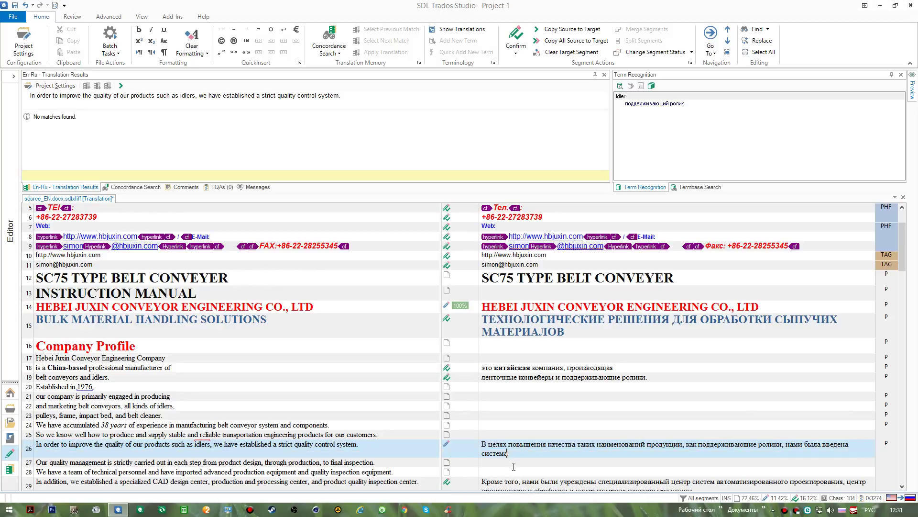
{"action": "type", "text": "строгого контроля качества"}
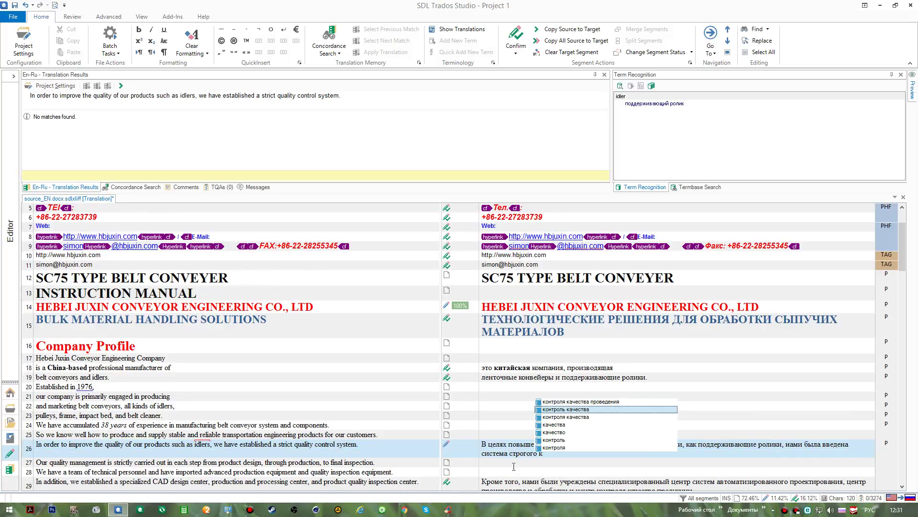
{"action": "type", "text": "."}
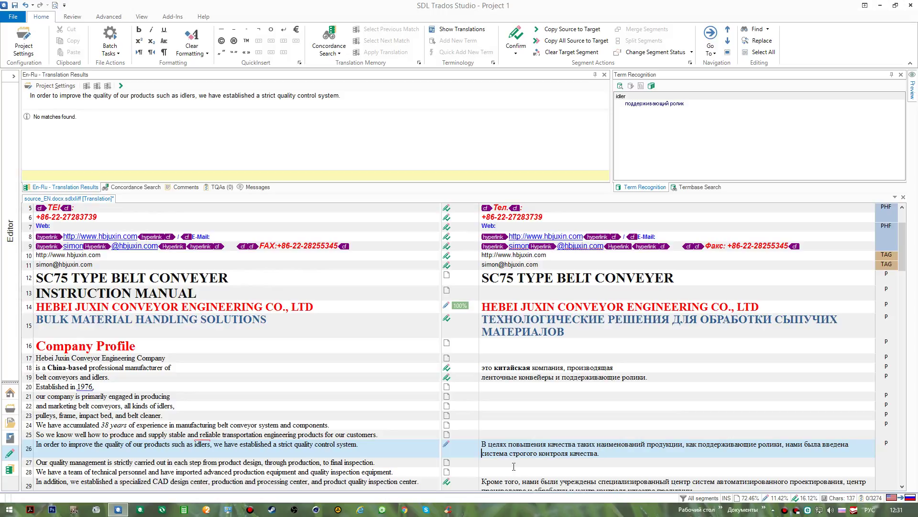
{"action": "key", "text": "ctrl+Return"}
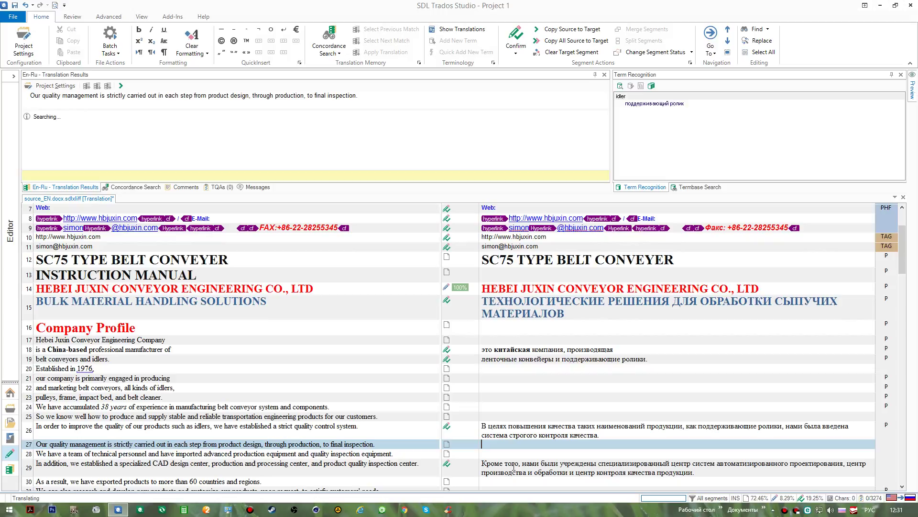
- Save the translated document source_EN.docx.sdlxliff
{"action": "key", "text": "ctrl+s"}
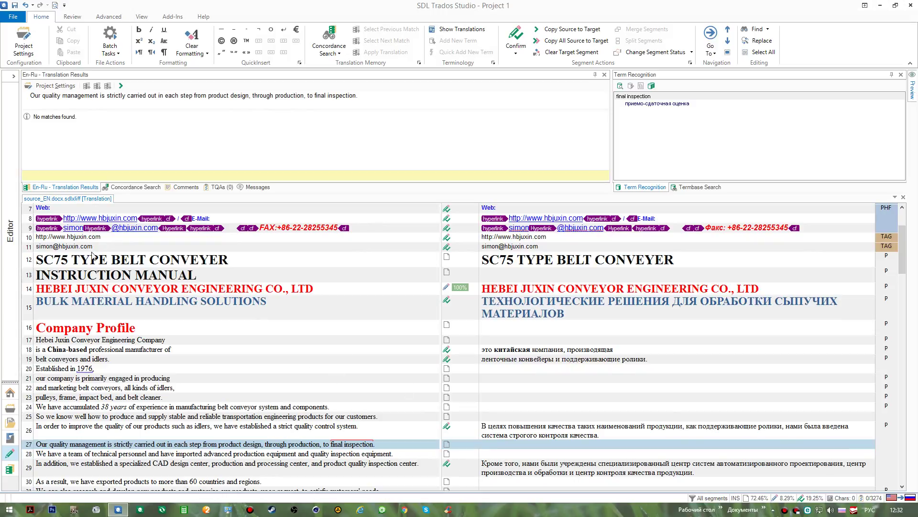
- Create a new English-to-Russian project (Project 2) with default settings and add source_EN.docx
{"action": "left_click", "coordinate": [10, 410]}
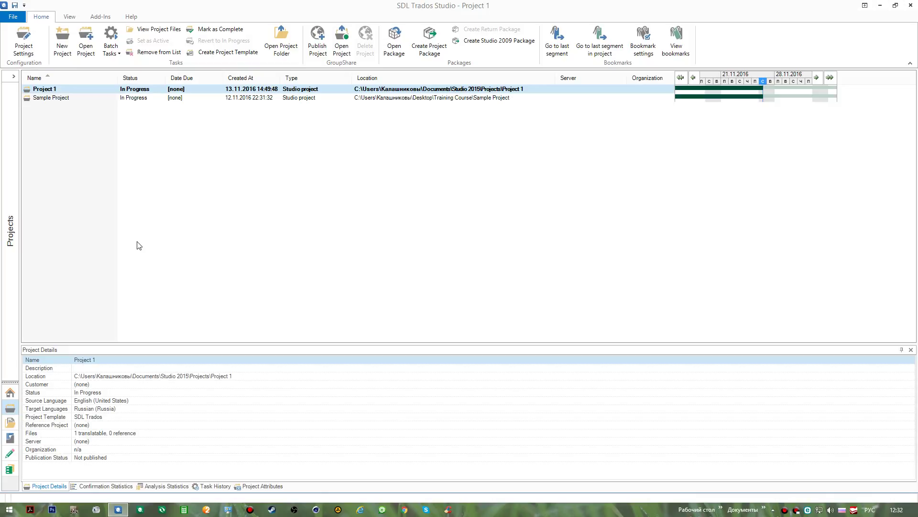
{"action": "key", "text": "ctrl+n"}
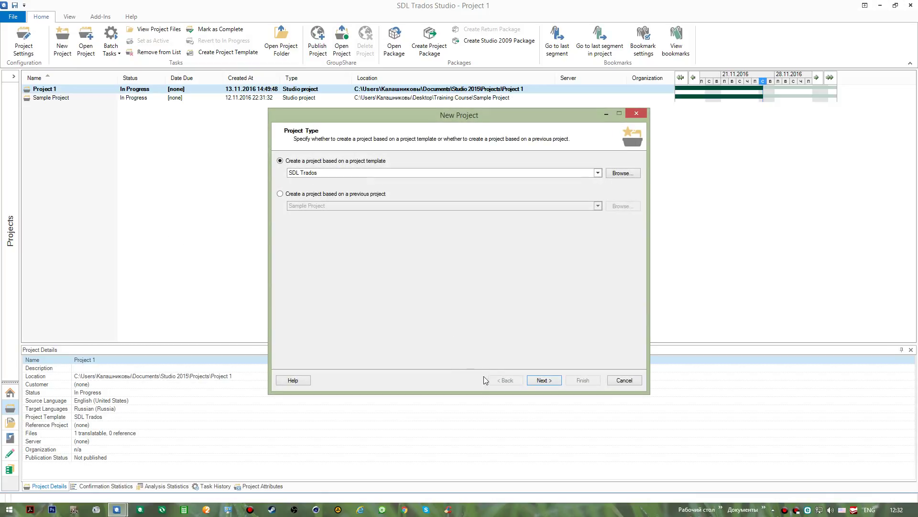
{"action": "left_click", "coordinate": [544, 380]}
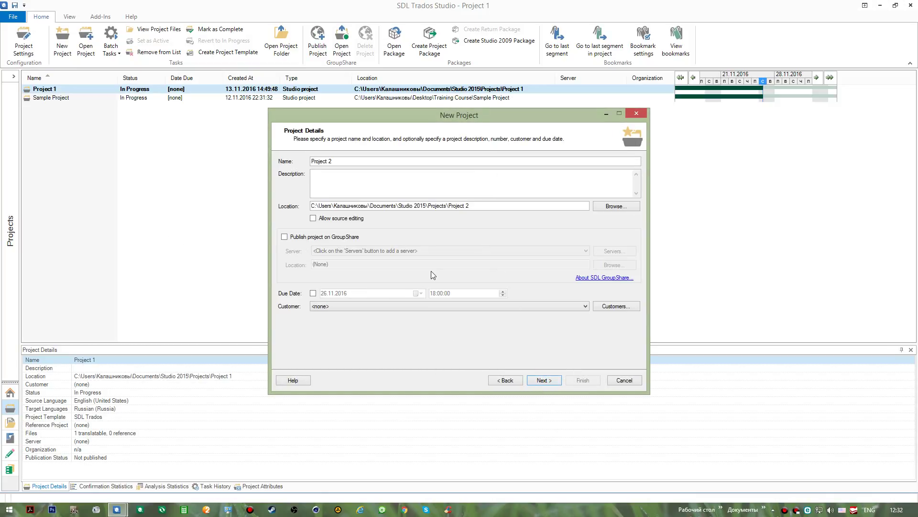
{"action": "left_click", "coordinate": [552, 380]}
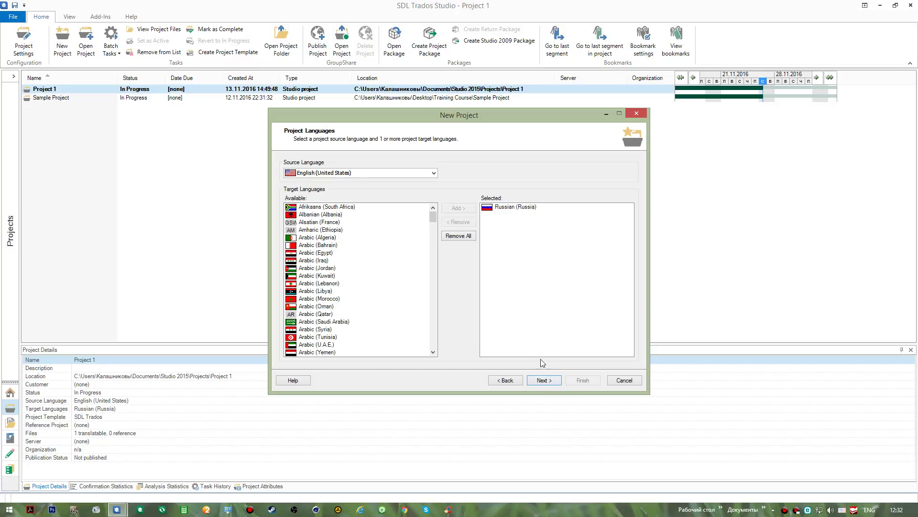
{"action": "left_click", "coordinate": [540, 380]}
{"action": "left_click", "coordinate": [295, 160]}
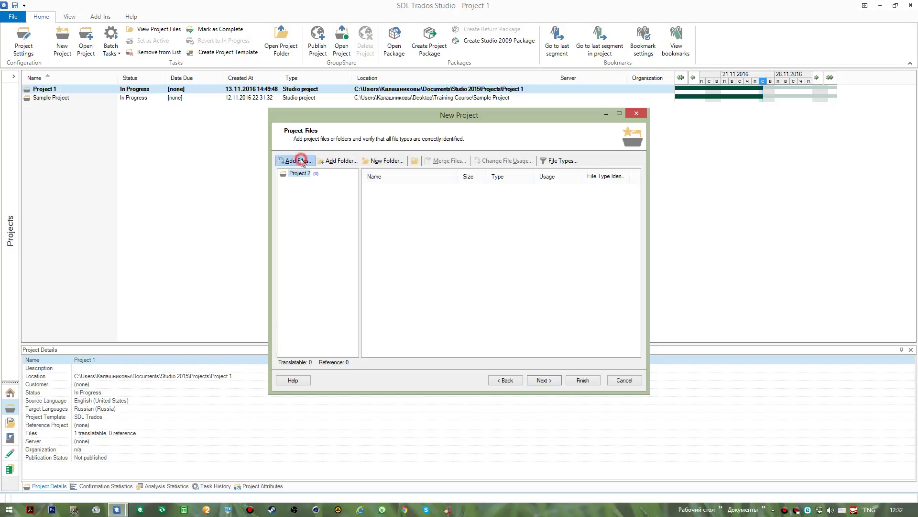
{"action": "double_click", "coordinate": [395, 243]}
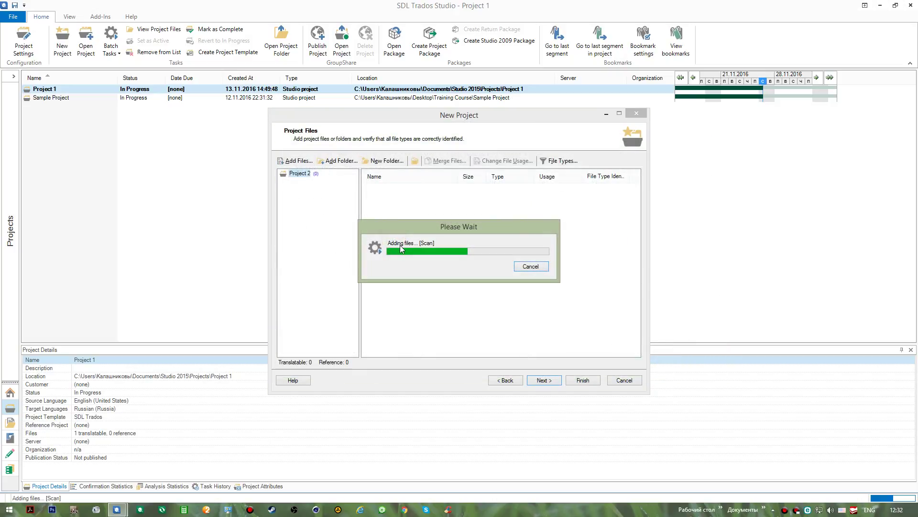
{"action": "left_click", "coordinate": [544, 381]}
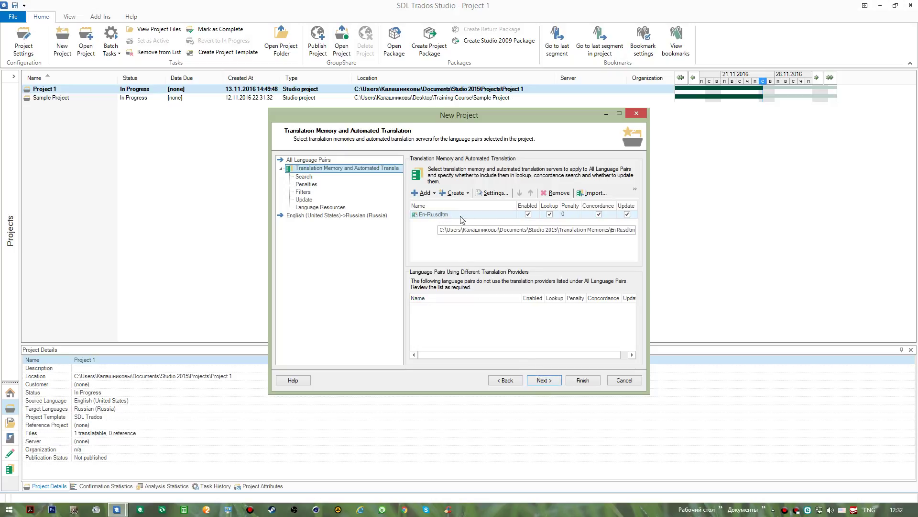
- Add the En-Ru_en-US_ru-RU AutoSuggest dictionary to the project's English->Russian pair
{"action": "left_click", "coordinate": [301, 217]}
{"action": "left_click", "coordinate": [312, 187]}
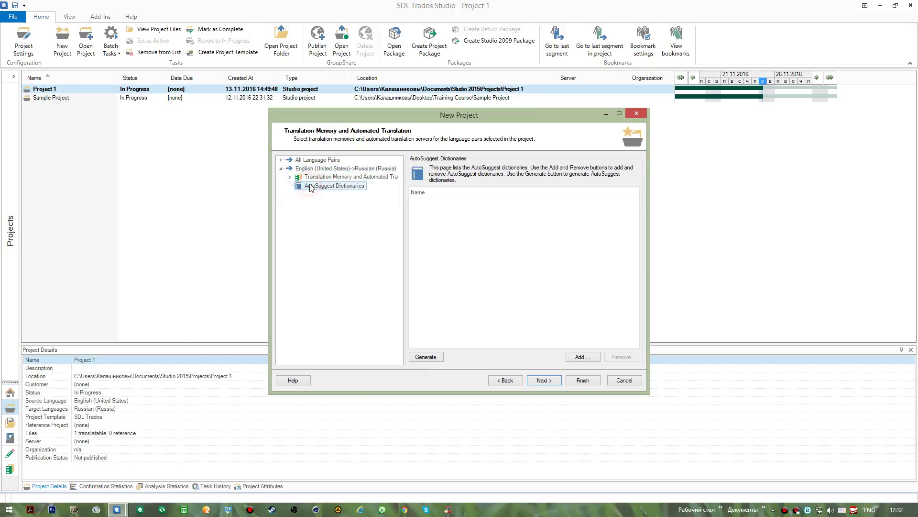
{"action": "left_click", "coordinate": [593, 358]}
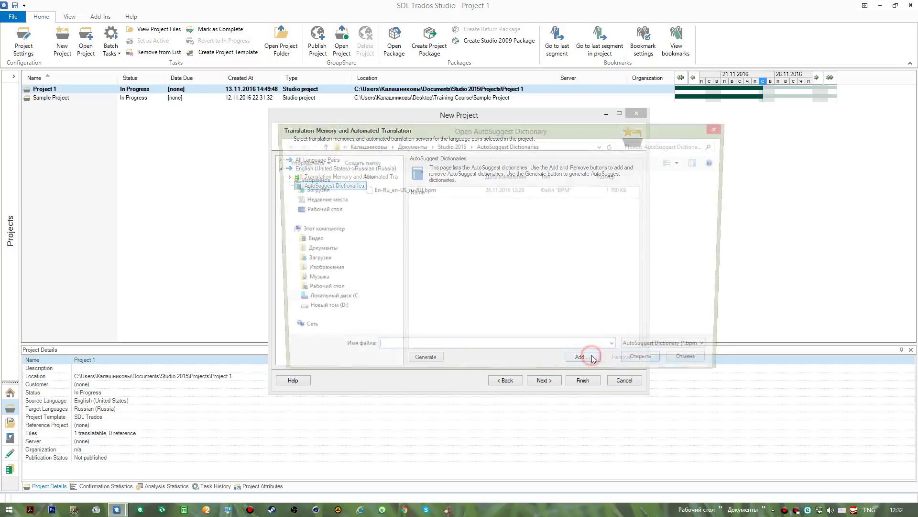
{"action": "double_click", "coordinate": [377, 189]}
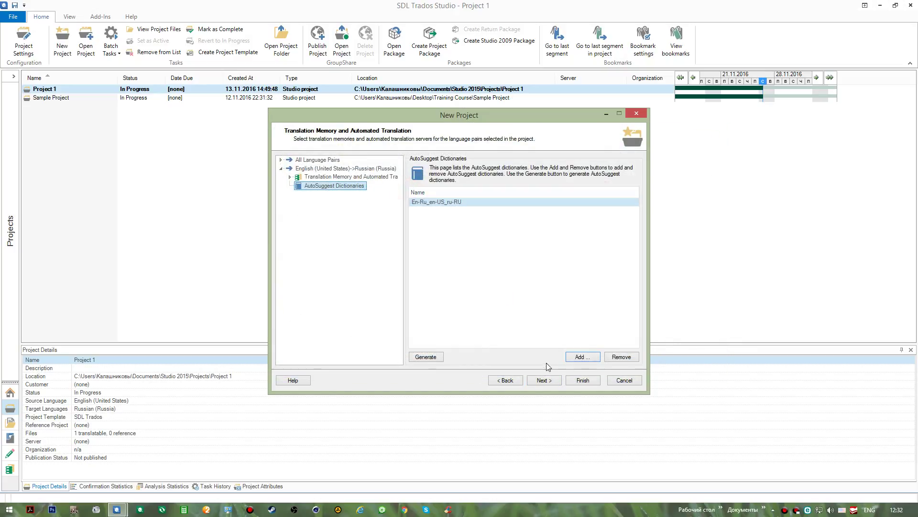
- Attach Sample Termbase (En-Ru) as the project's default termbase, mapped to English and Russian
{"action": "left_click", "coordinate": [546, 379]}
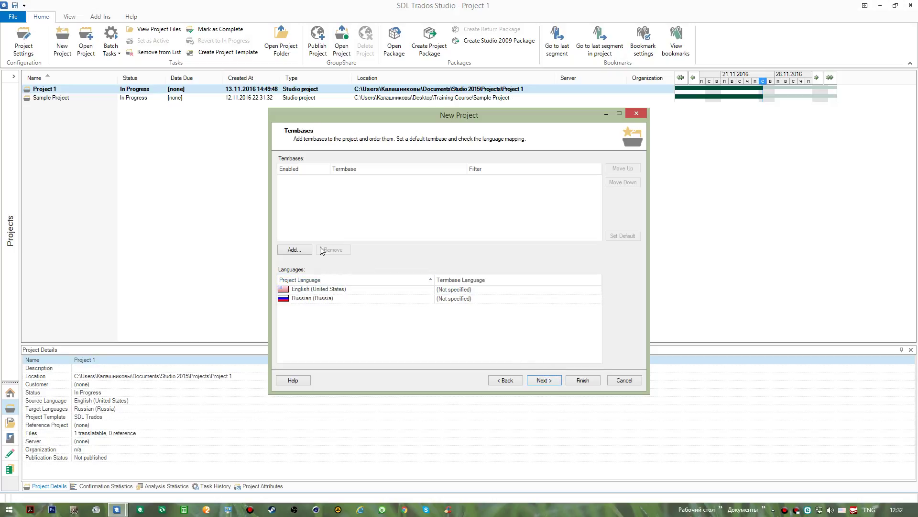
{"action": "left_click", "coordinate": [295, 249]}
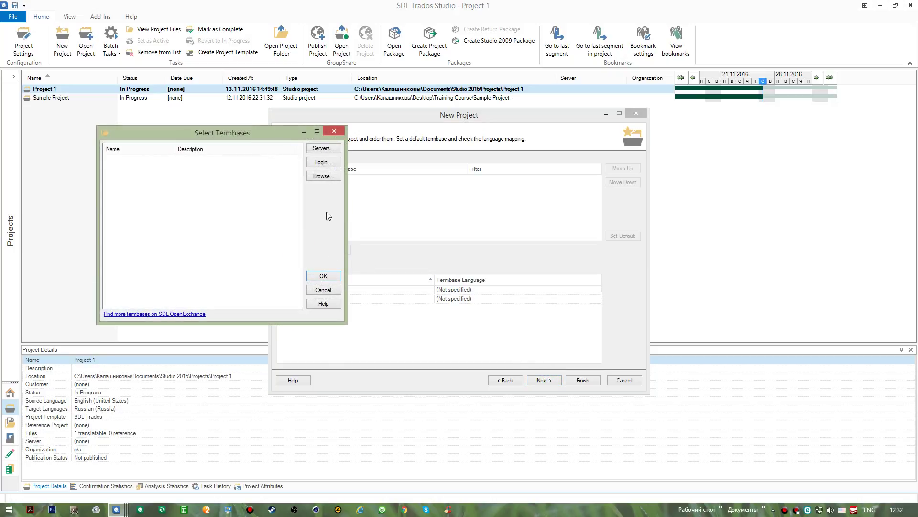
{"action": "left_click", "coordinate": [322, 176]}
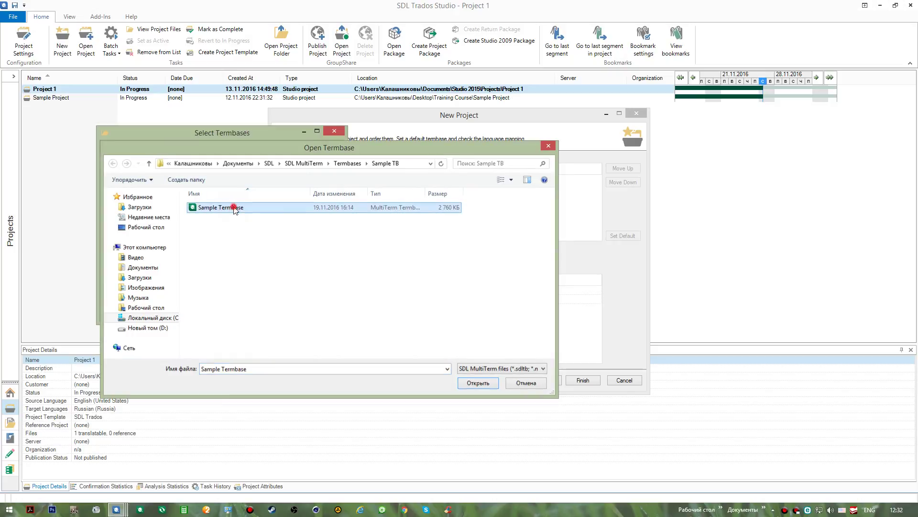
{"action": "double_click", "coordinate": [235, 206]}
{"action": "left_click", "coordinate": [323, 276]}
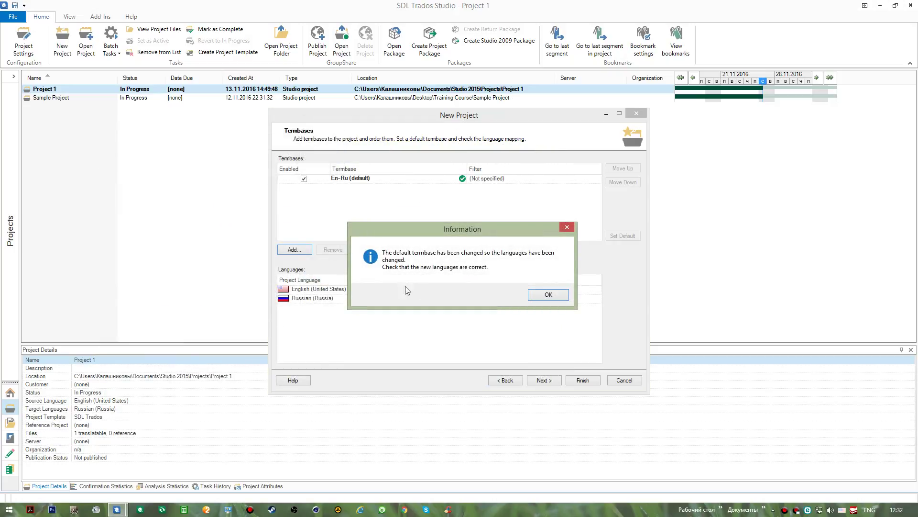
{"action": "left_click", "coordinate": [548, 294]}
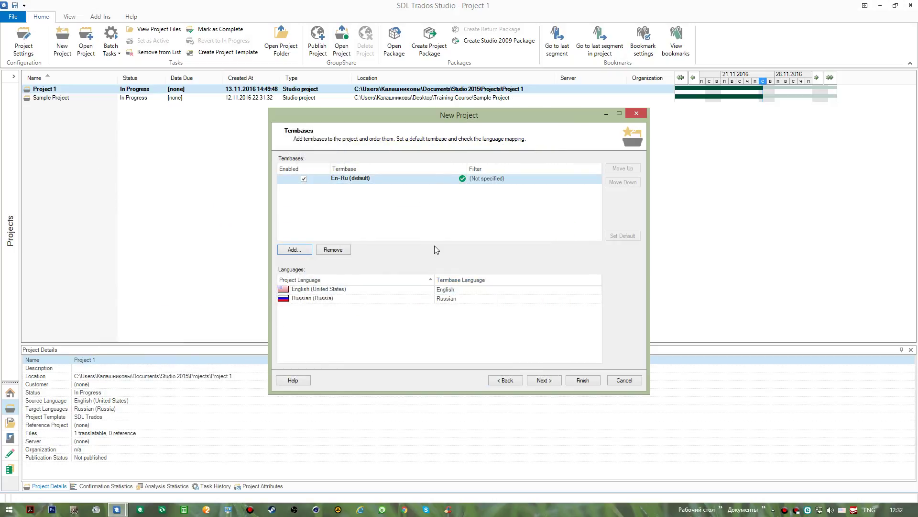